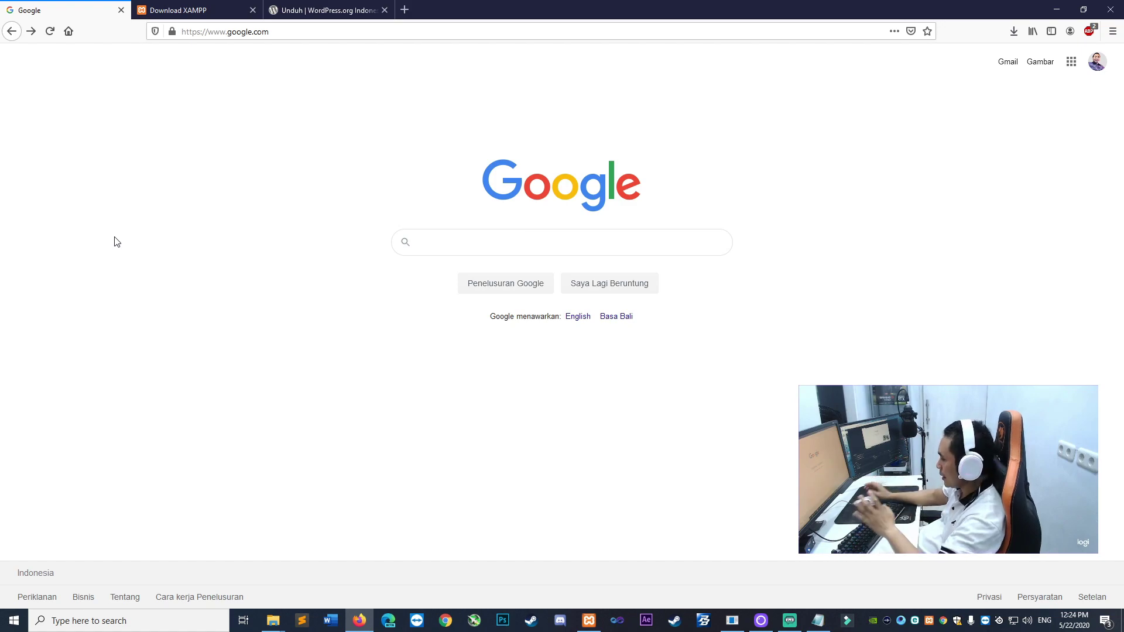
Search Google for 'wordpress download' and open the WordPress.org Indonesia page offering WordPress 5.4.1
click(448, 239)
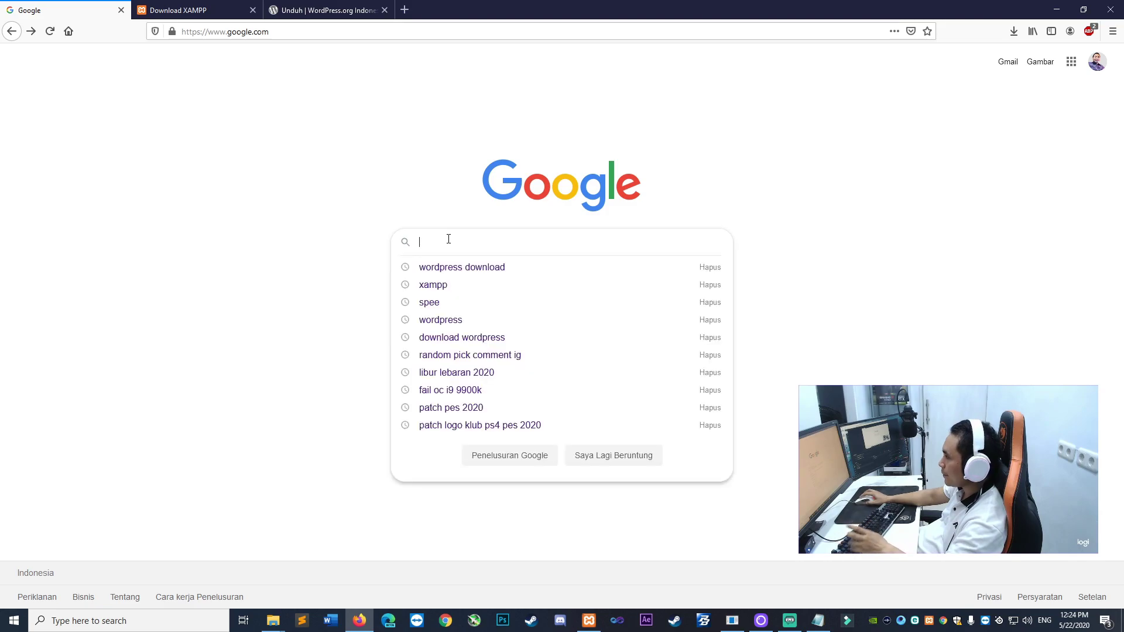
key(Down)
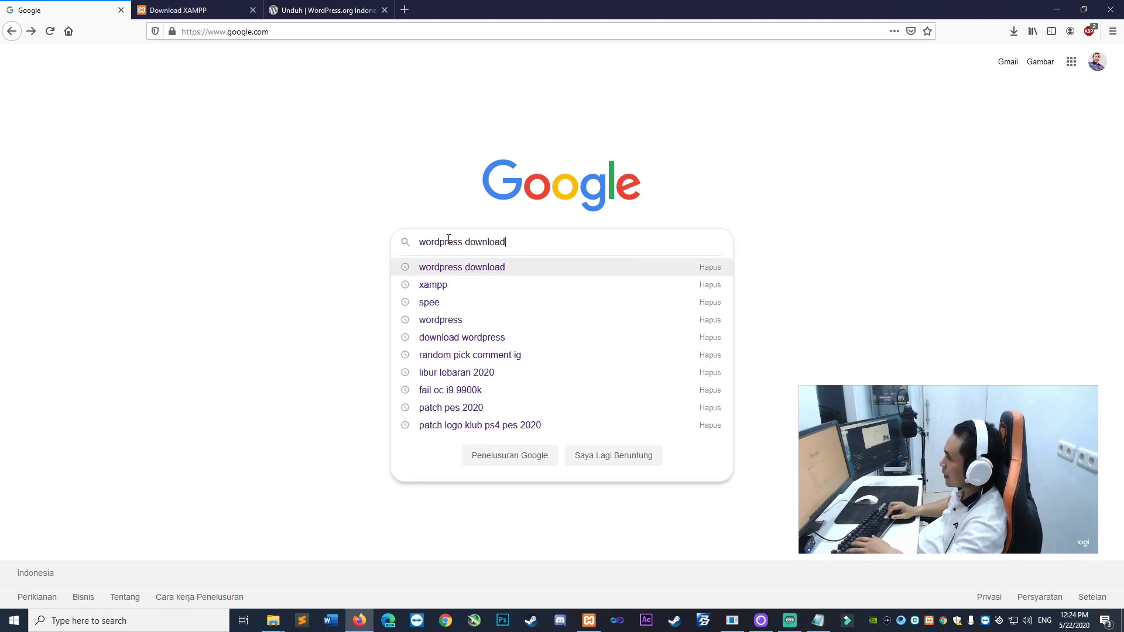
click(460, 269)
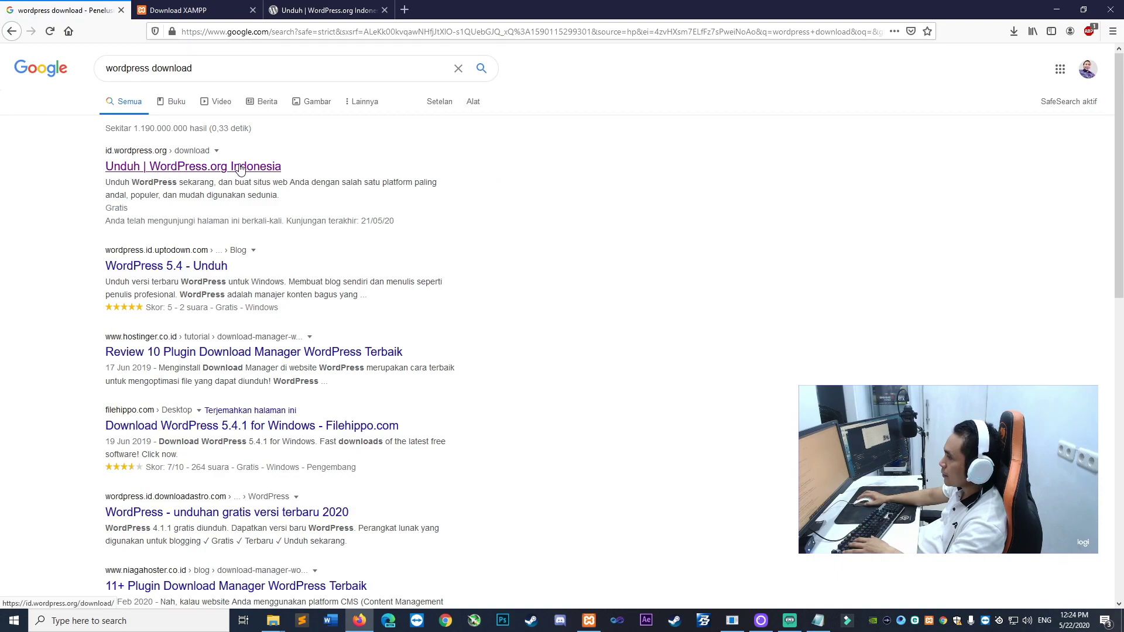
click(159, 155)
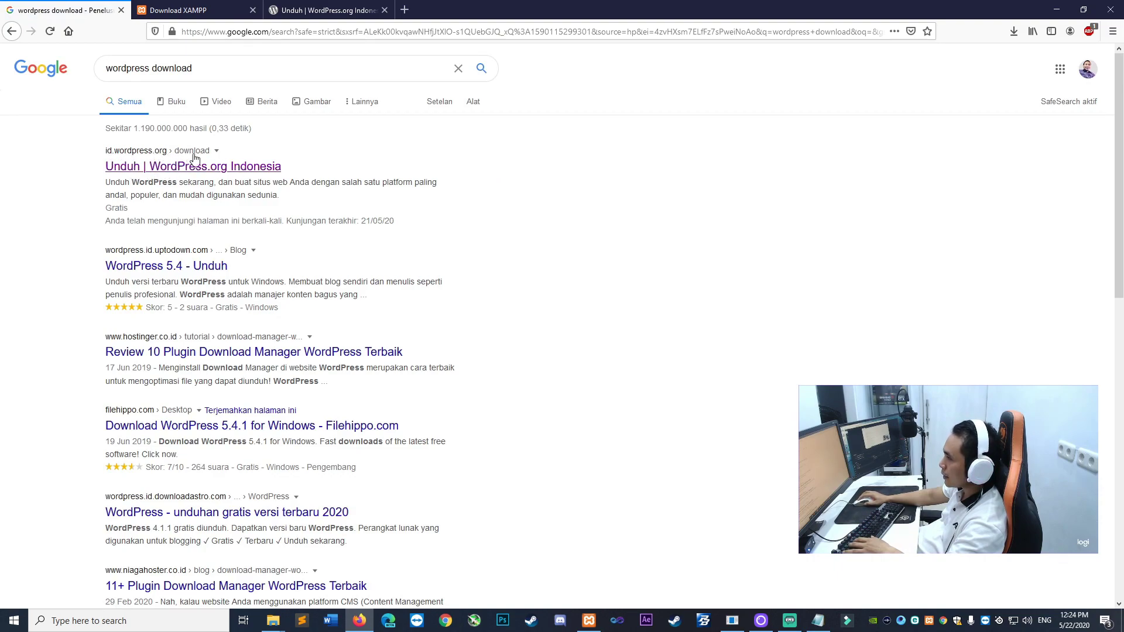
click(329, 10)
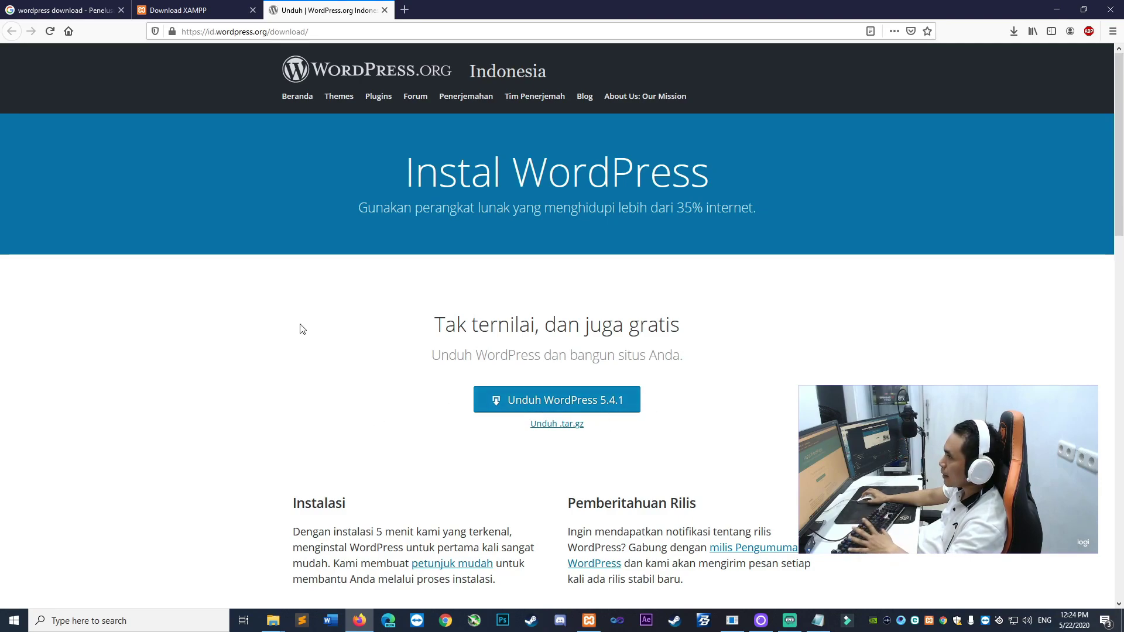
Replace the Google query with 'xampp' and run the search
click(179, 10)
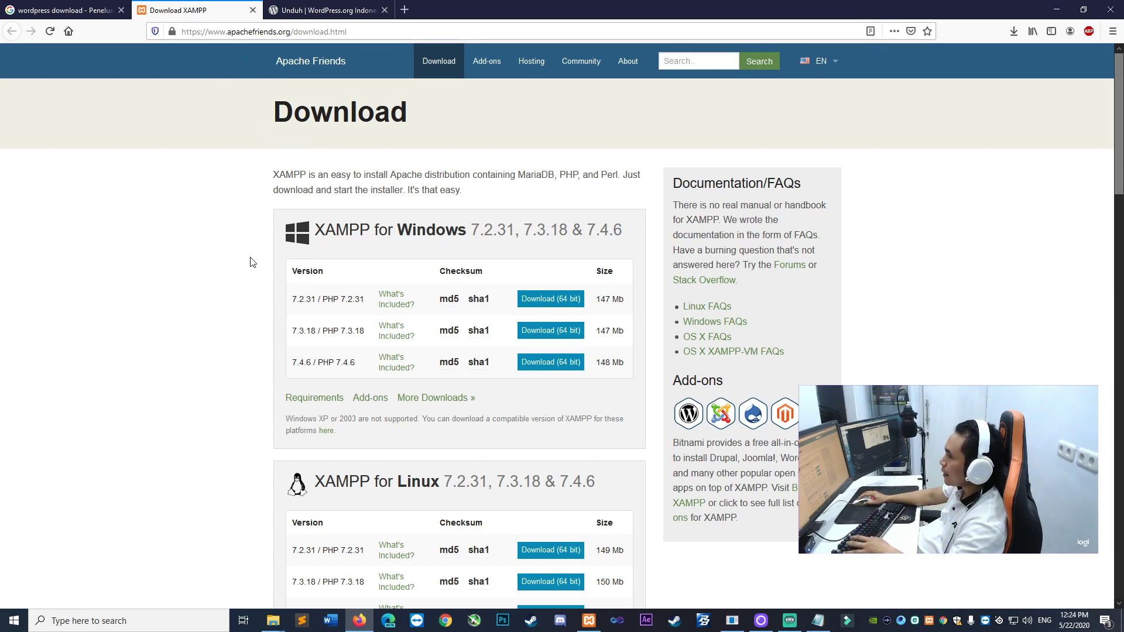
click(58, 10)
triple_click(202, 69)
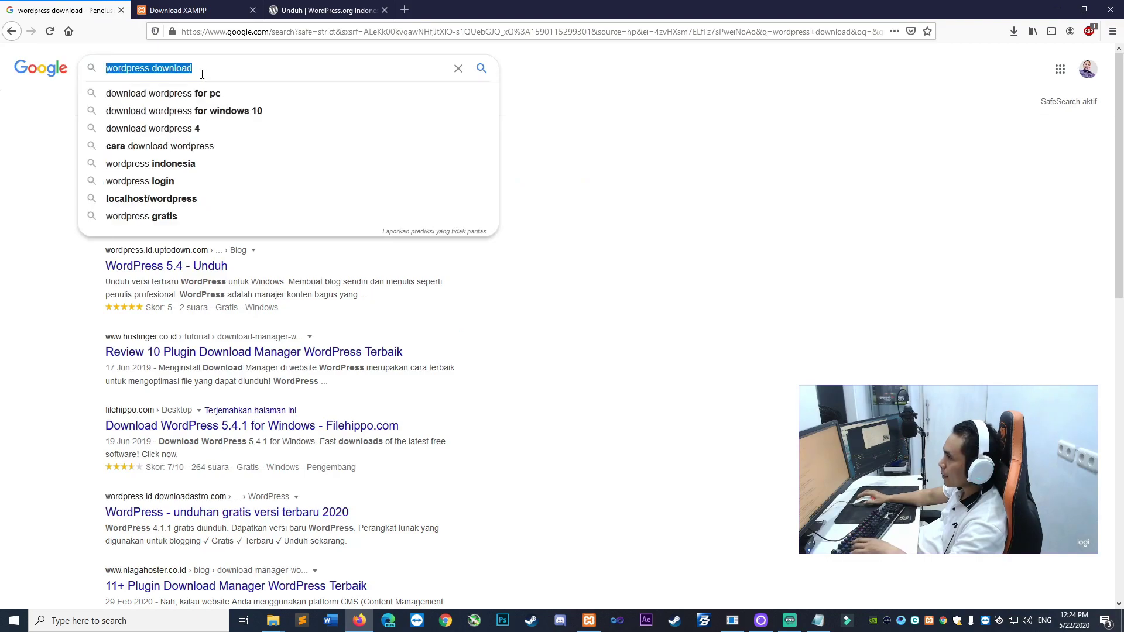
text(x)
key(Down)
key(Return)
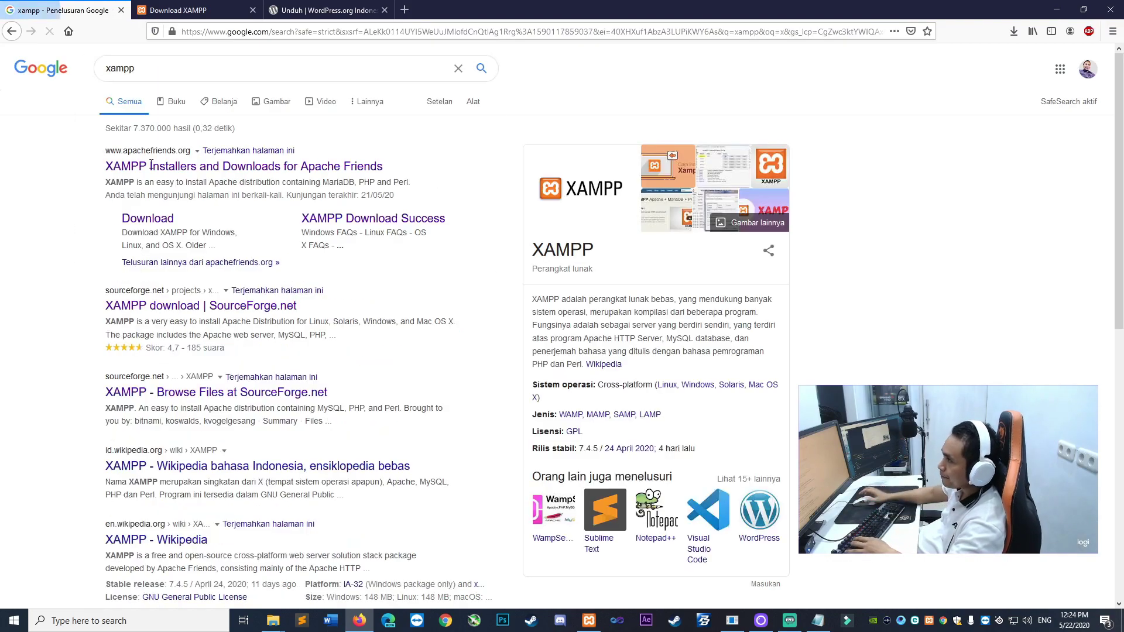
Browse the apachefriends.org download page listing Windows XAMPP 7.2.31, 7.3.18 and 7.4.6
click(186, 14)
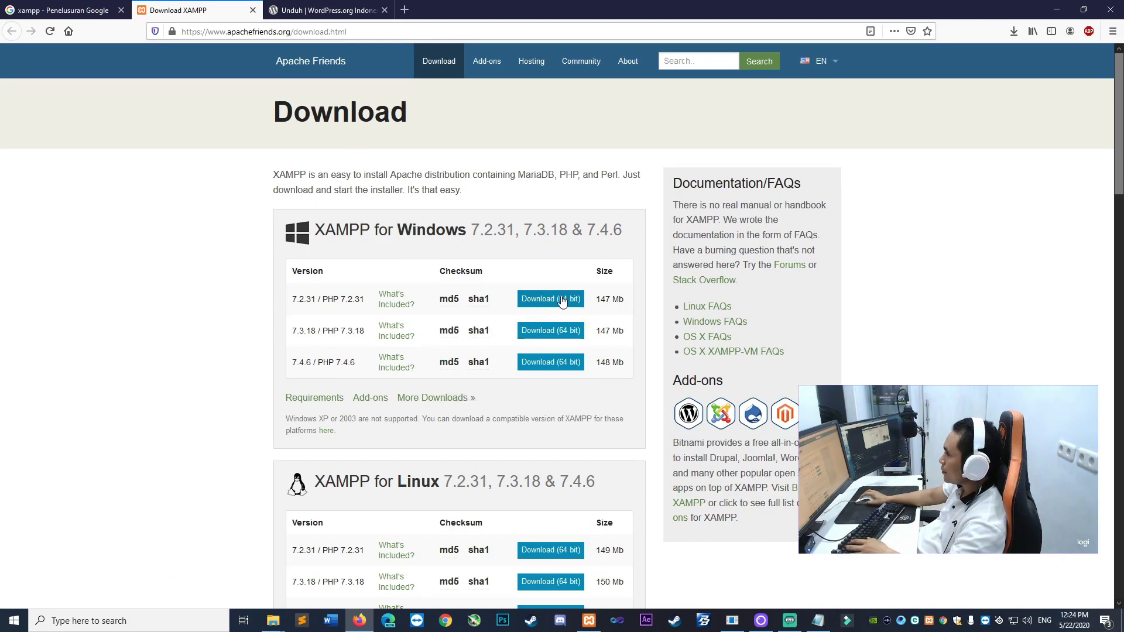
scroll(226, 447, down, 4)
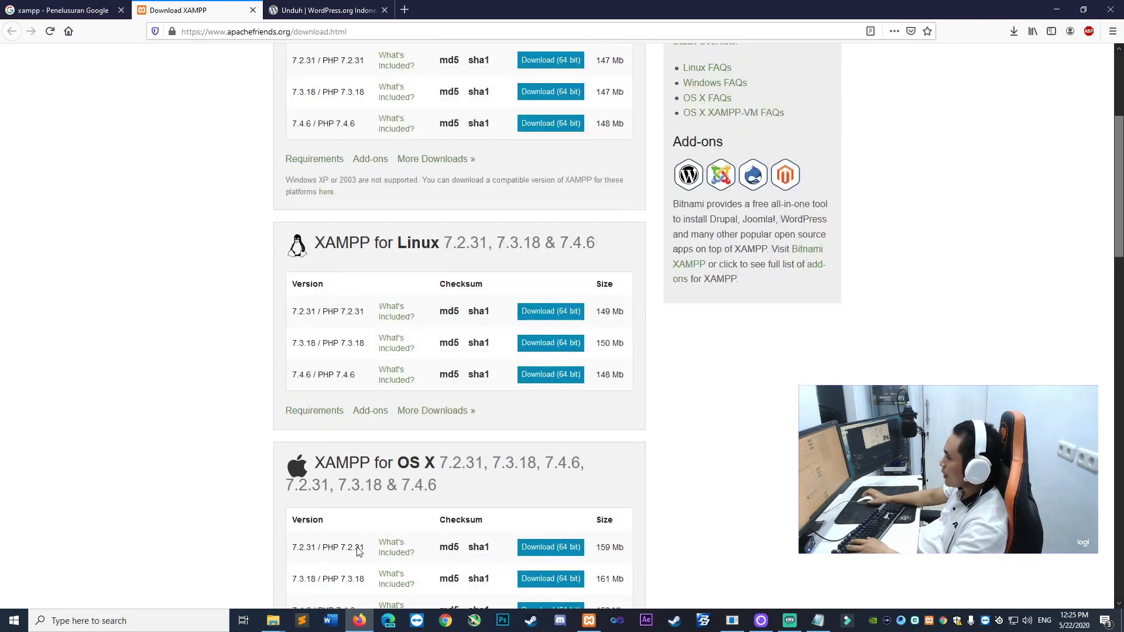
scroll(432, 215, up, 4)
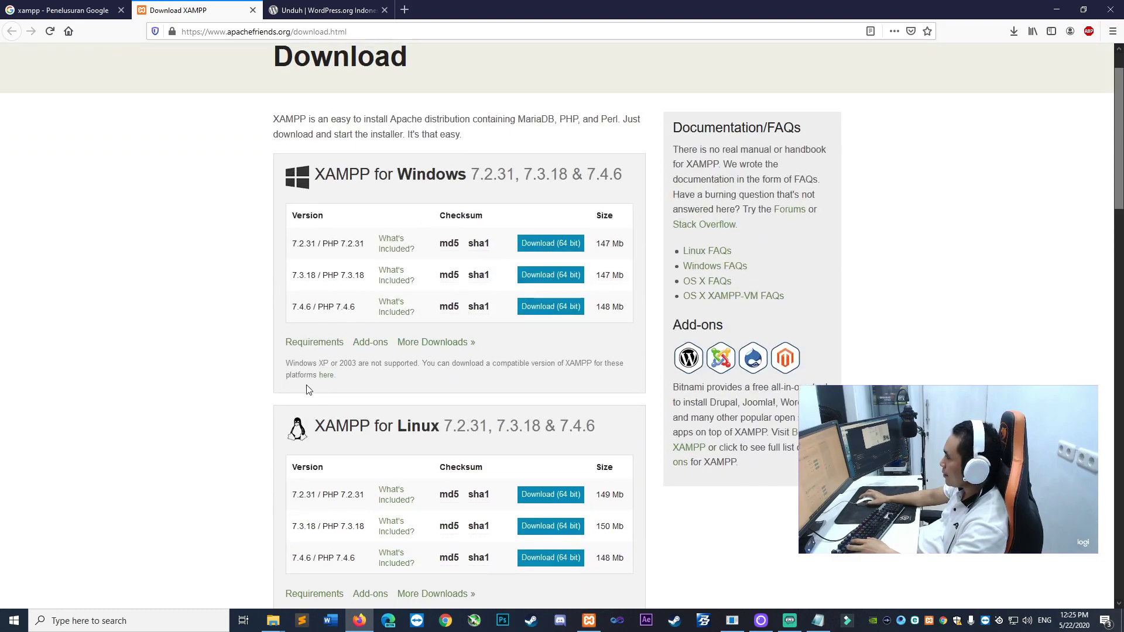
scroll(306, 389, up, 2)
scroll(445, 422, down, 1)
scroll(414, 447, down, 4)
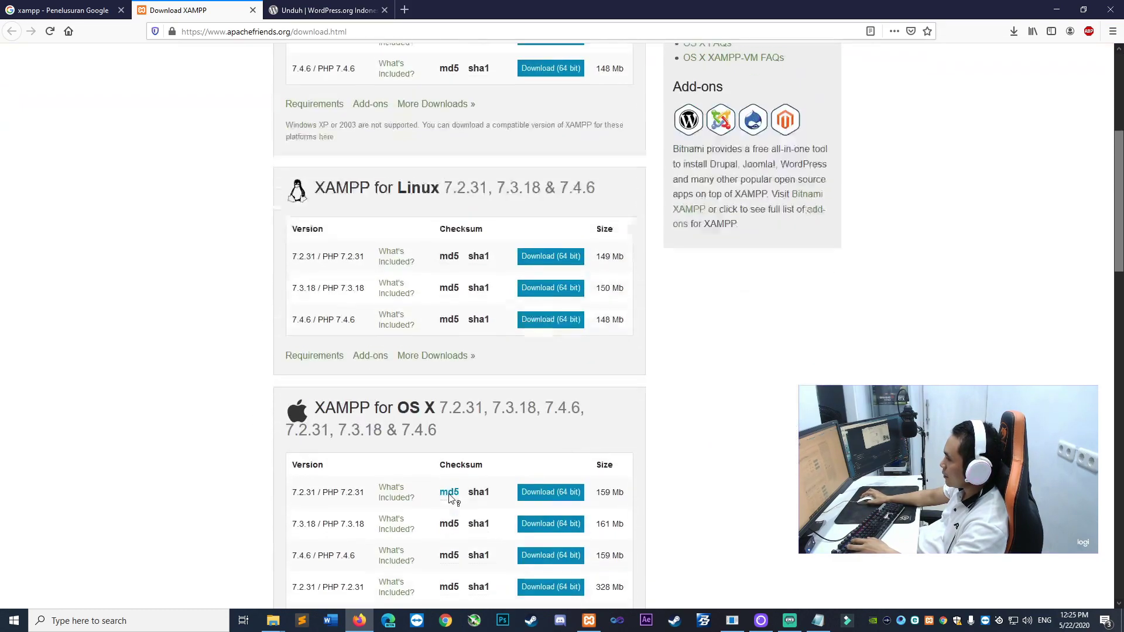
scroll(530, 355, up, 5)
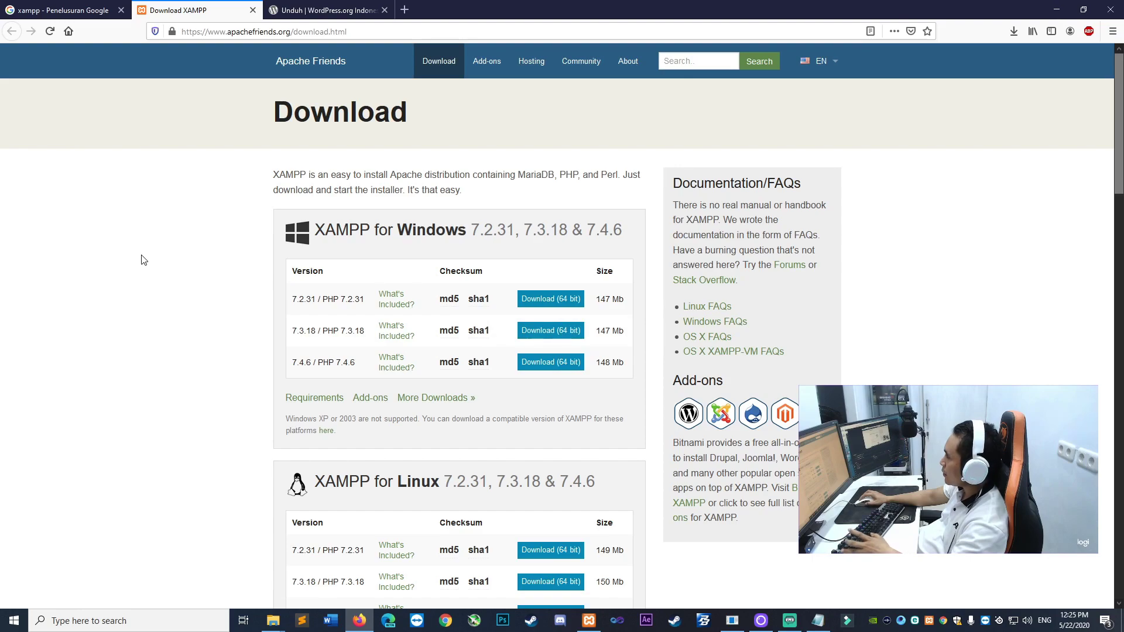
click(273, 621)
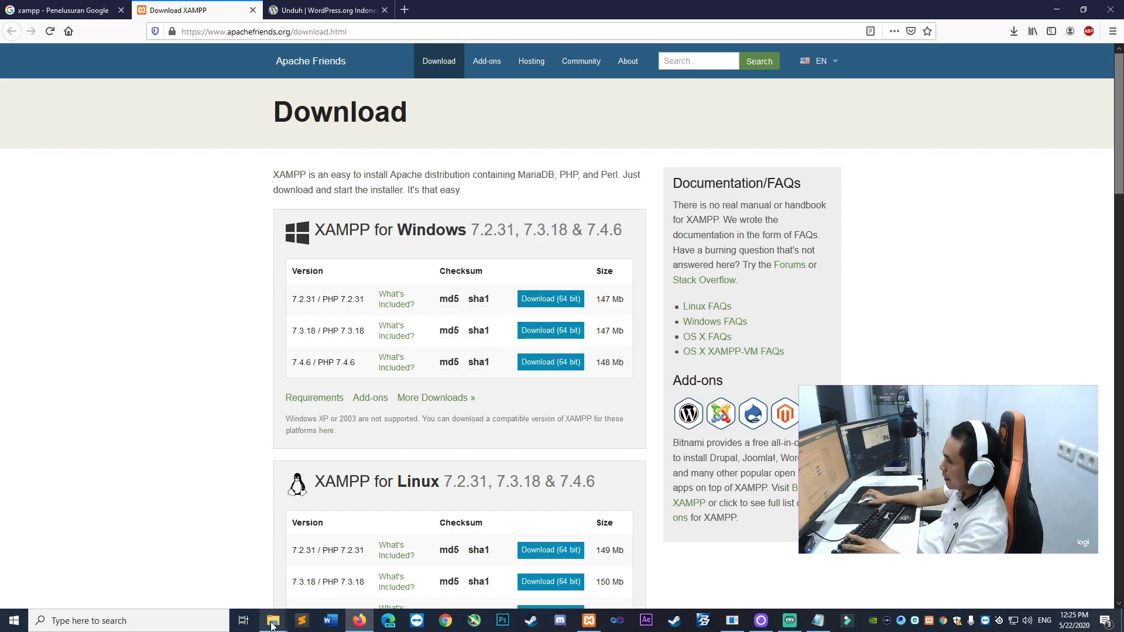
Bring up the Wordpress 5.3.1 folder and refresh its file listing
click(368, 571)
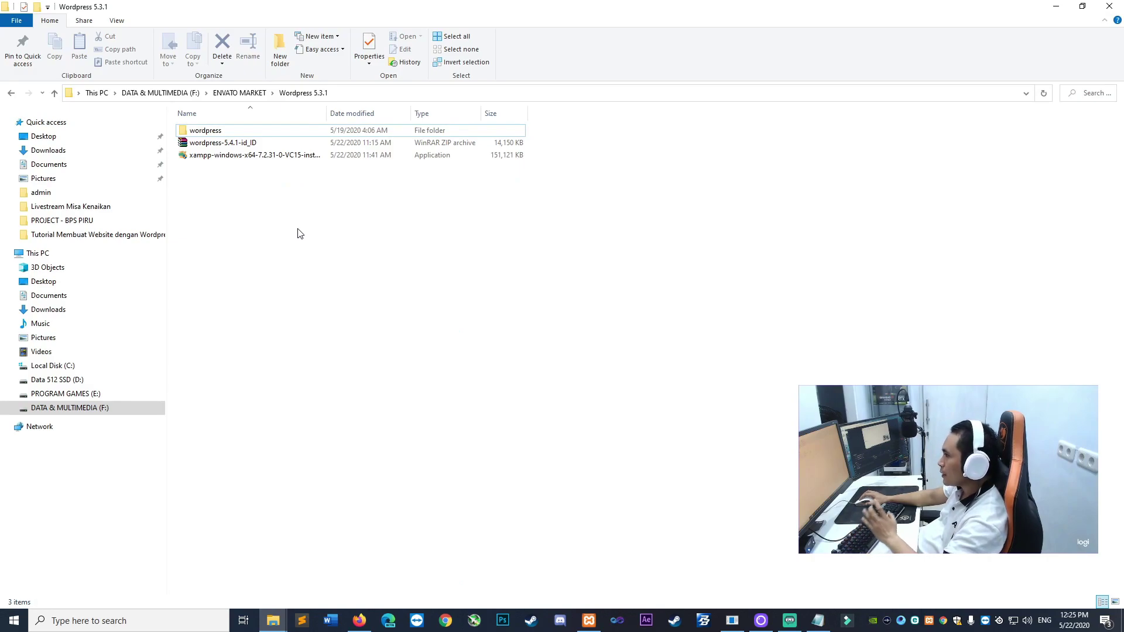
click(223, 147)
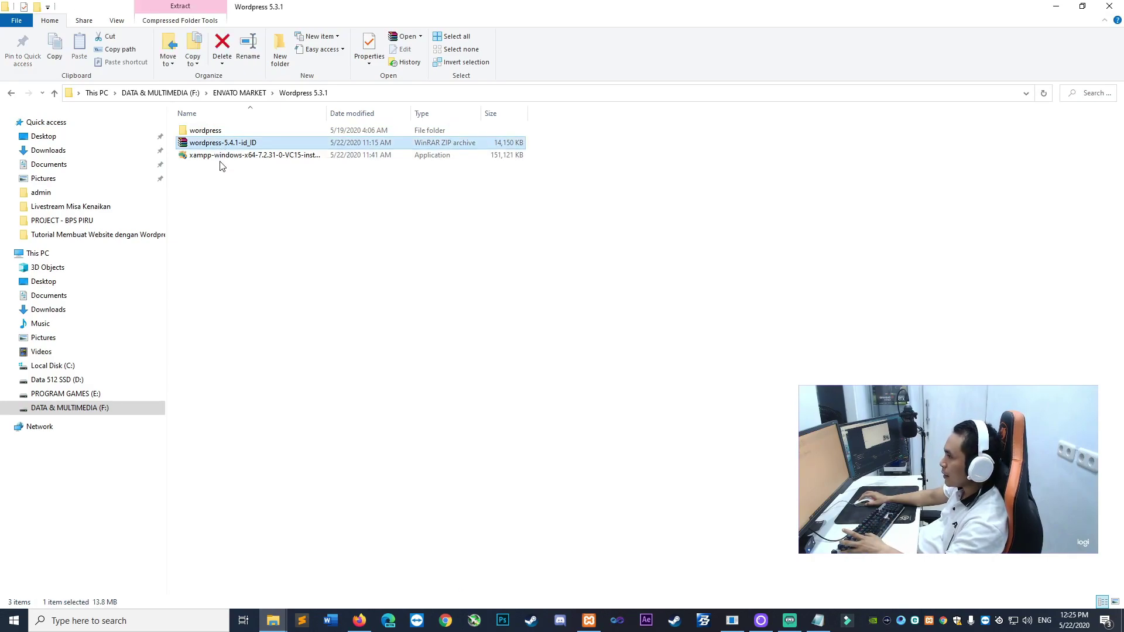
click(221, 158)
right_click(281, 227)
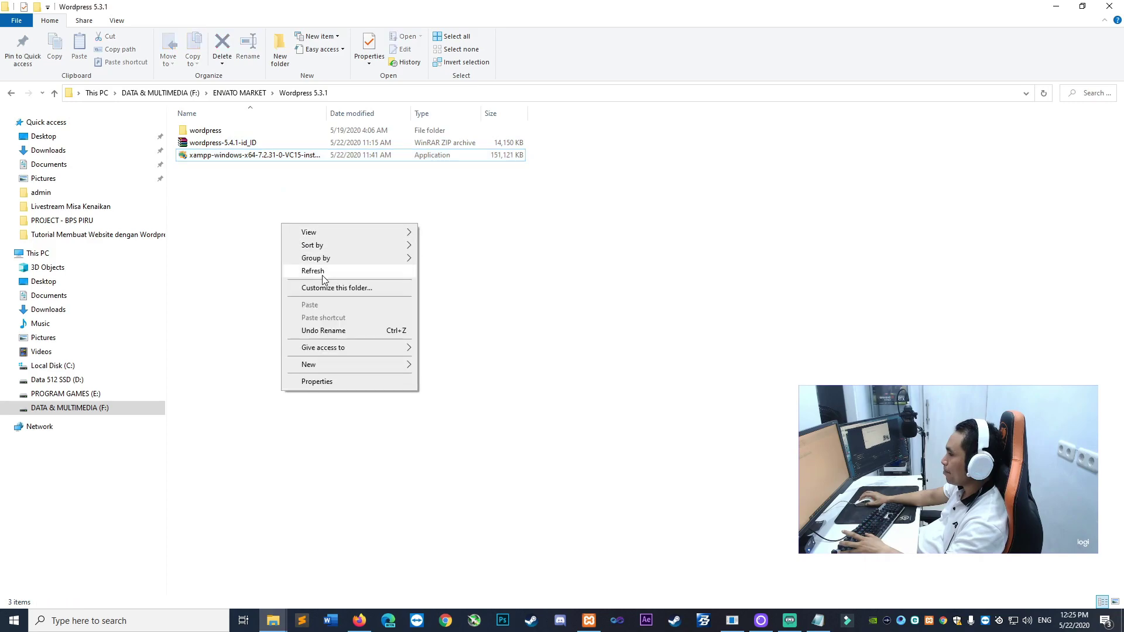
click(322, 275)
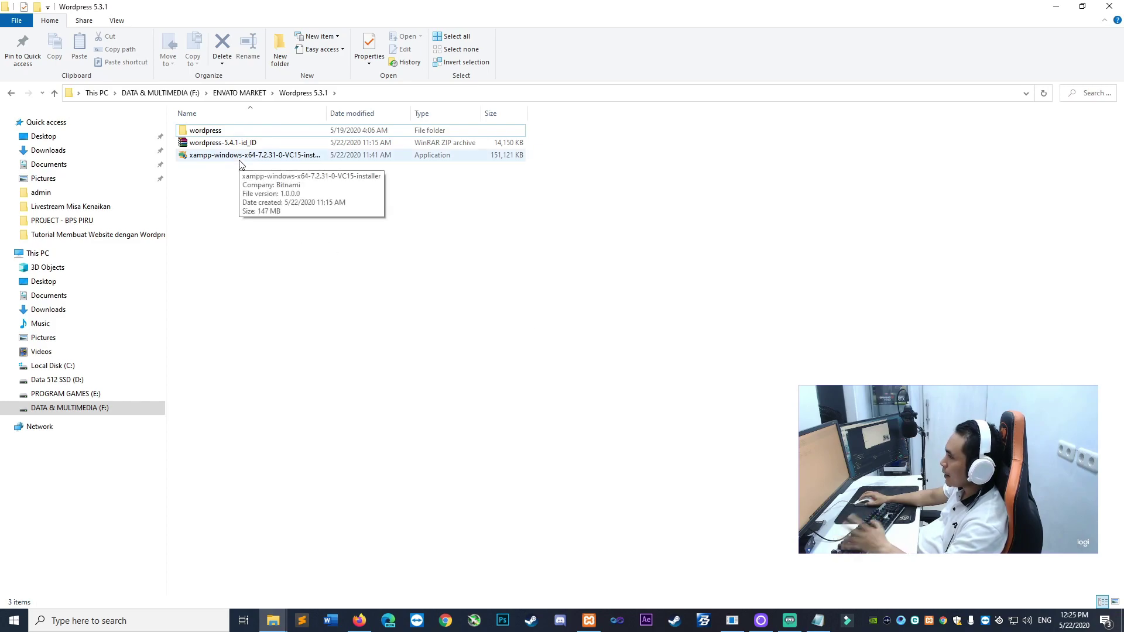
Run the XAMPP 7.2.31 installer from that folder as administrator
click(211, 147)
click(234, 250)
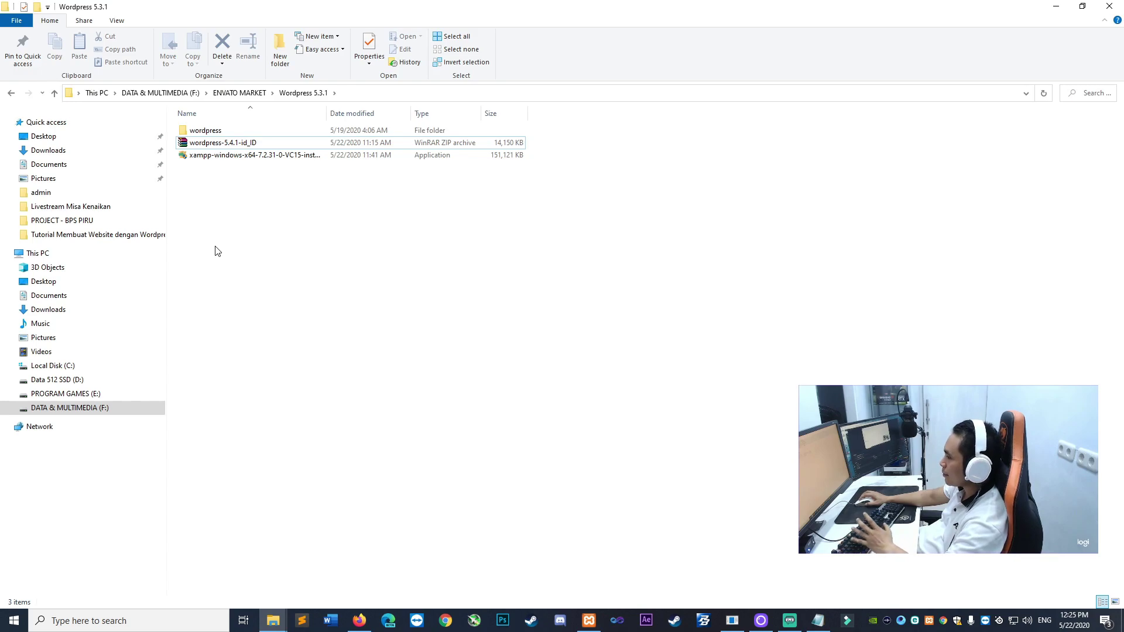
right_click(217, 156)
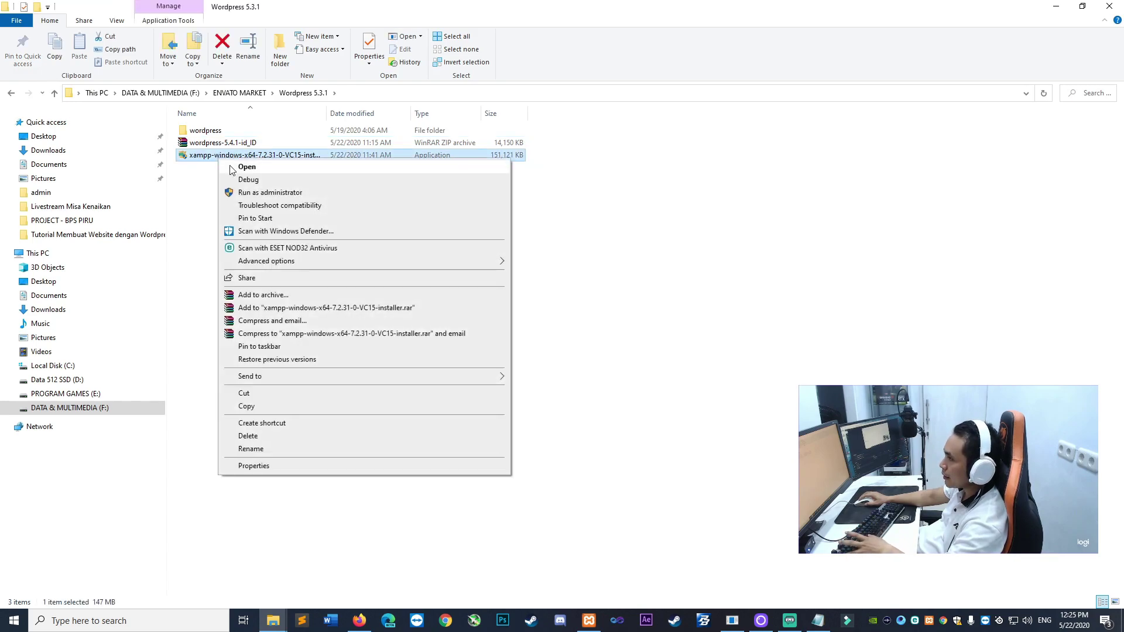
click(285, 193)
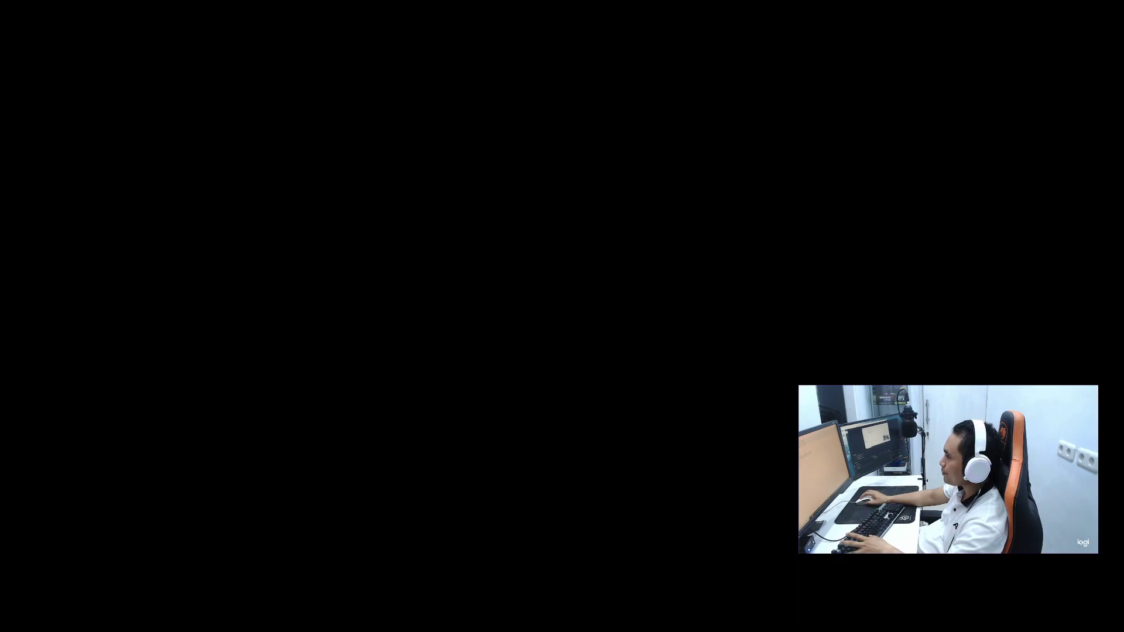
Approve the UAC prompt, dismiss the warning, and advance past the XAMPP Setup welcome page
click(502, 373)
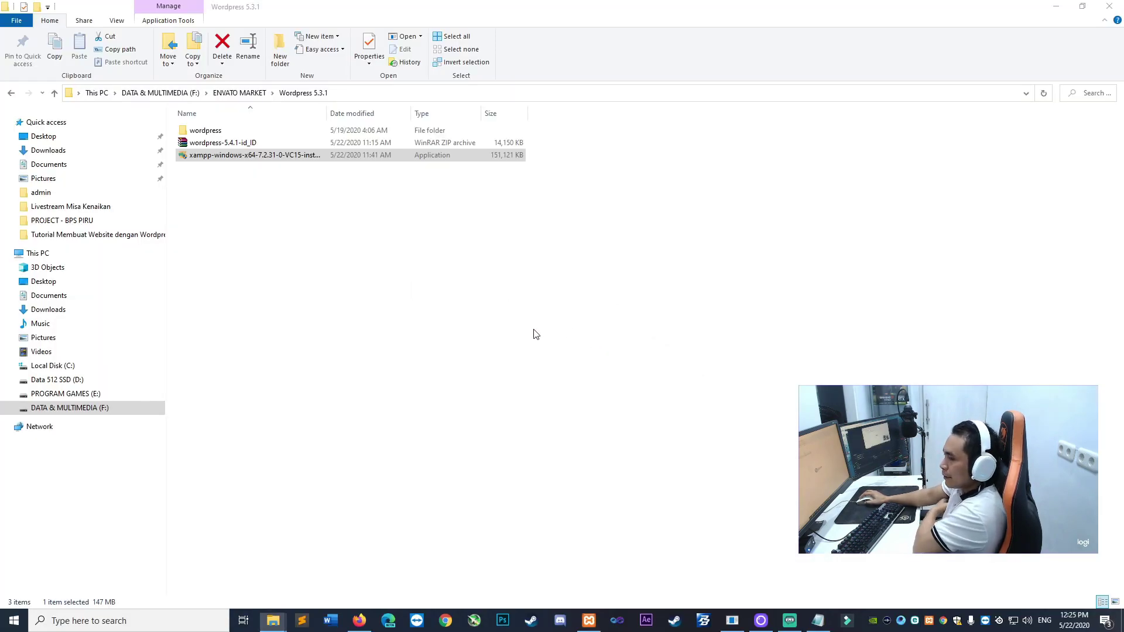
click(571, 328)
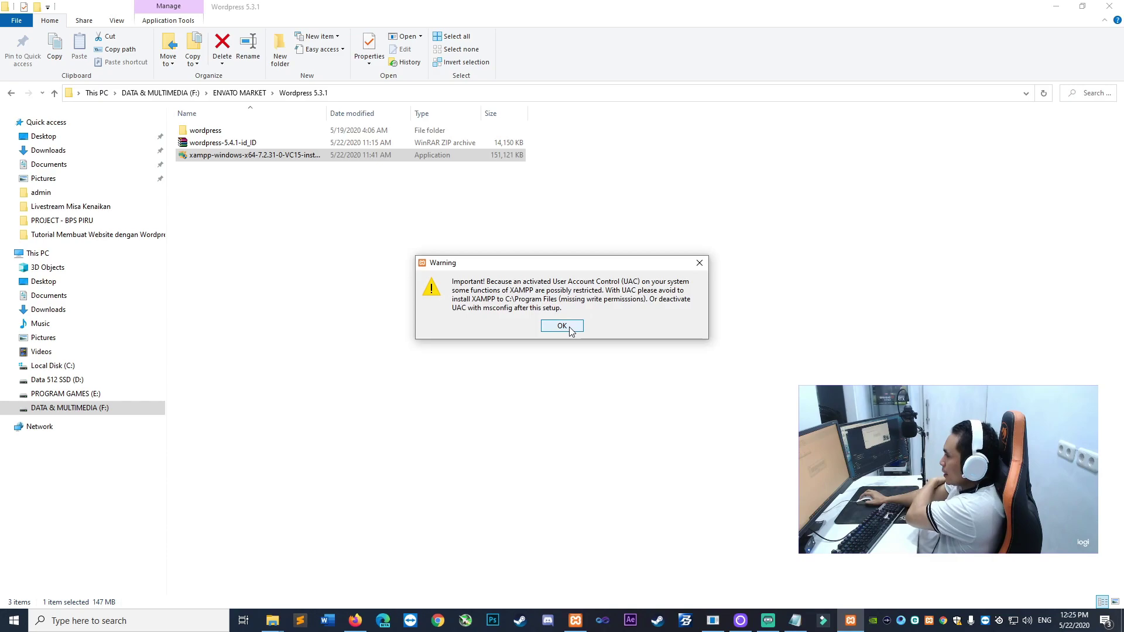
click(635, 426)
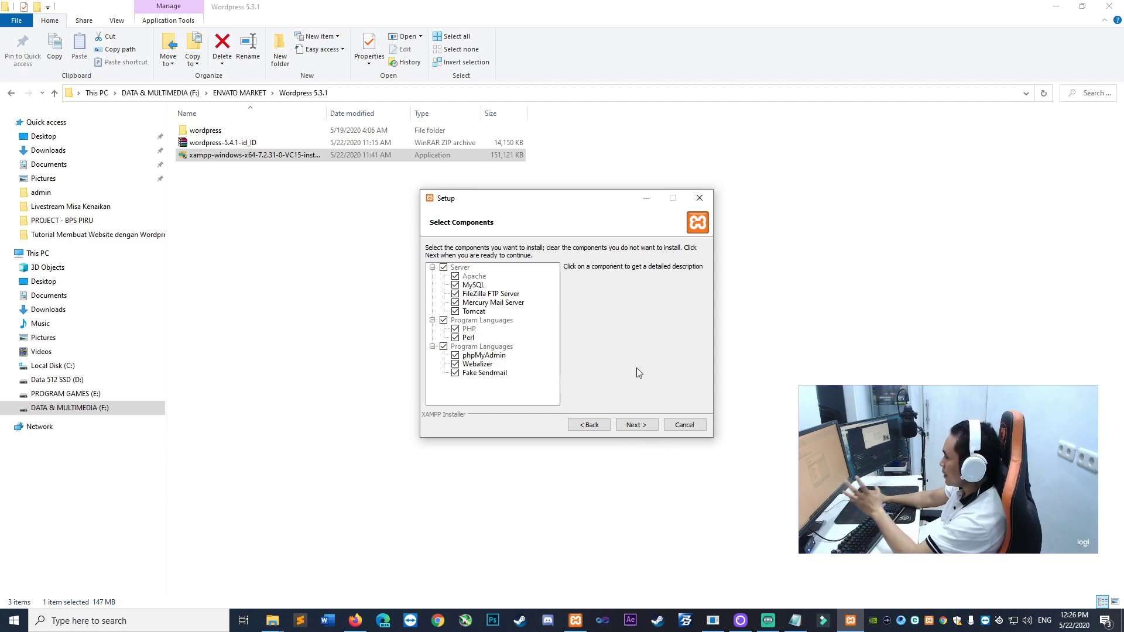
Keep the XAMPP installation folder at C:\xampp
click(636, 425)
double_click(529, 266)
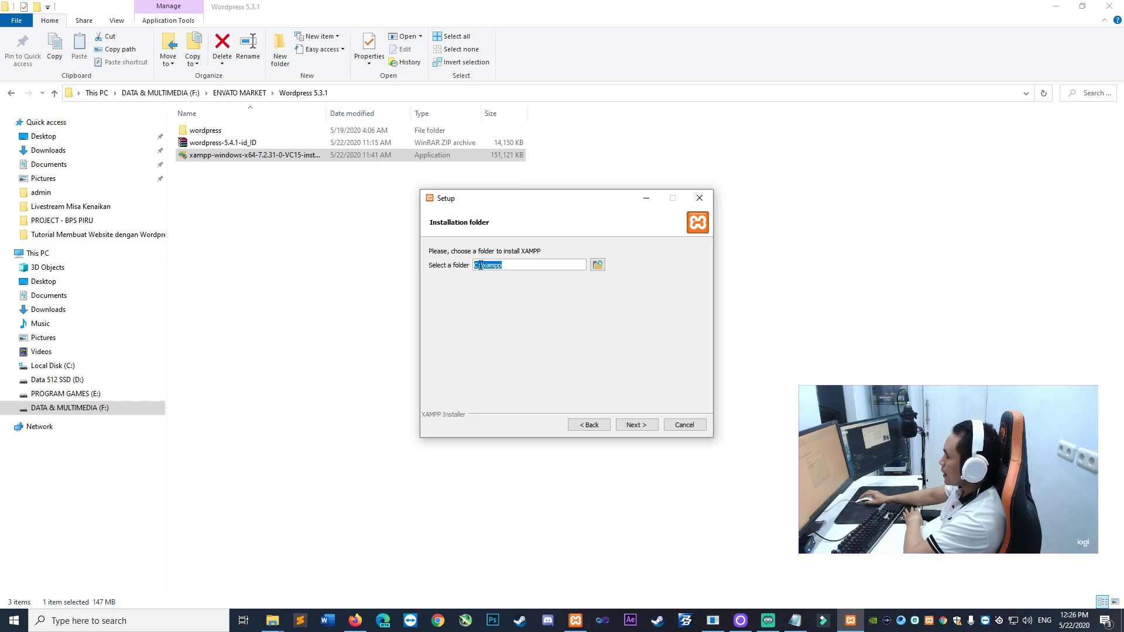
click(597, 264)
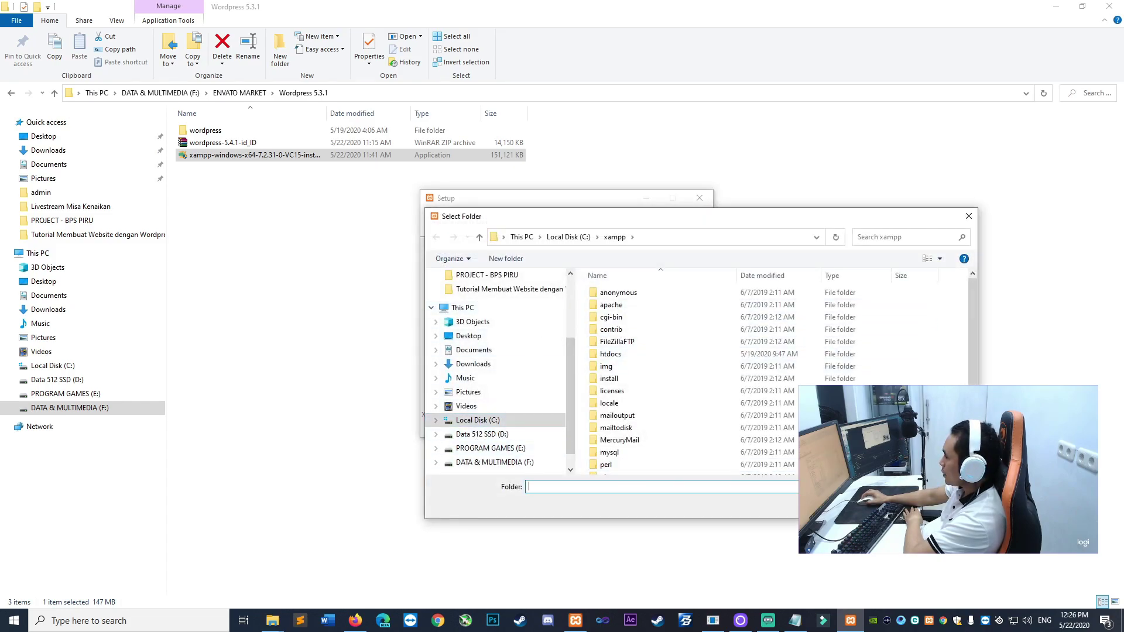
click(943, 504)
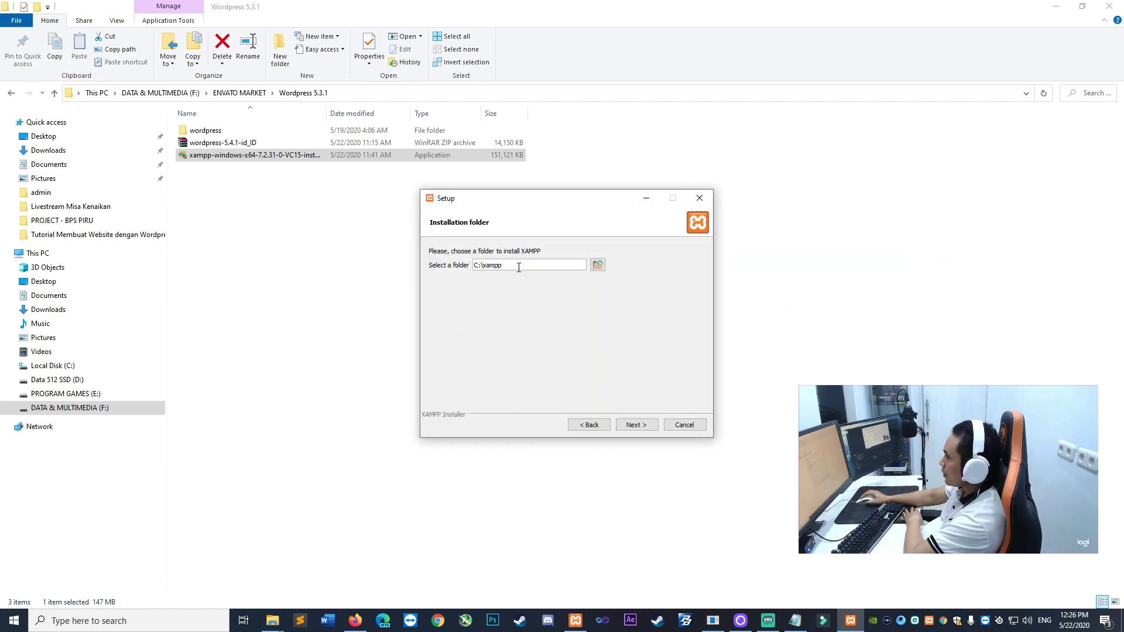
Open Local Disk (C:) in File Explorer, which already holds a xampp folder
click(413, 268)
key(alt+Tab)
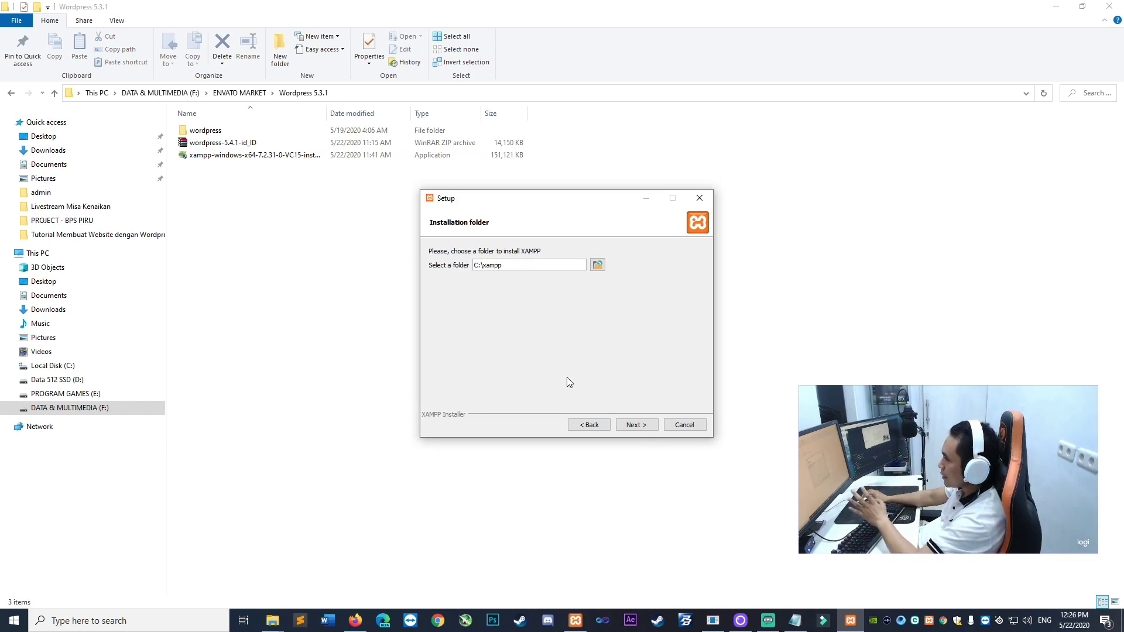
click(334, 368)
click(50, 366)
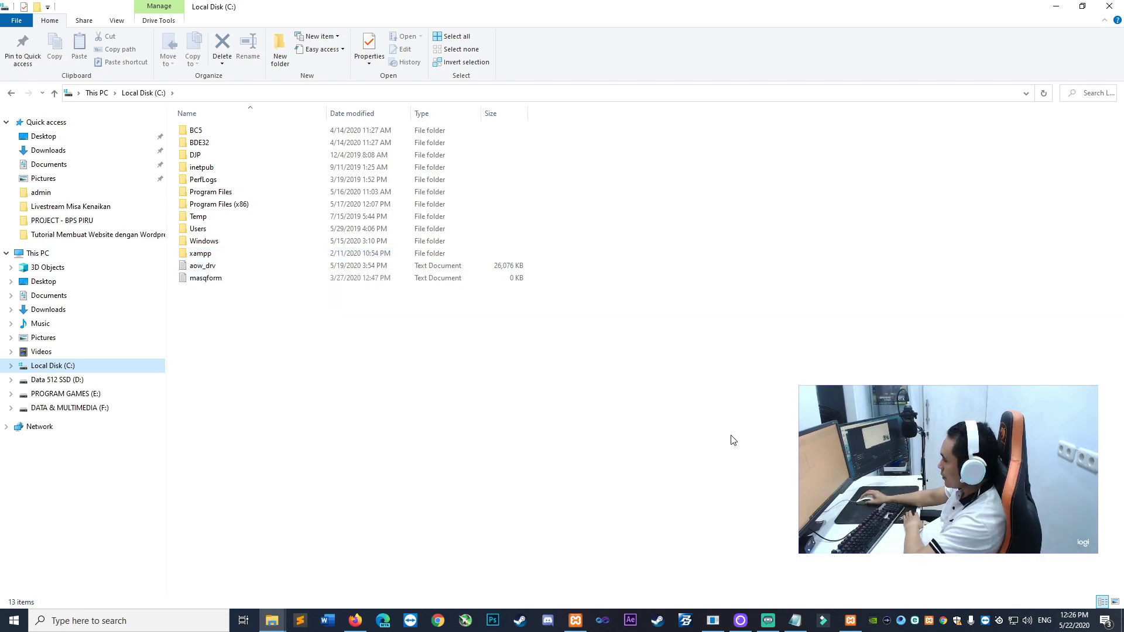
Inspect the existing C:\xampp folder, then cancel and abort the XAMPP setup
double_click(230, 255)
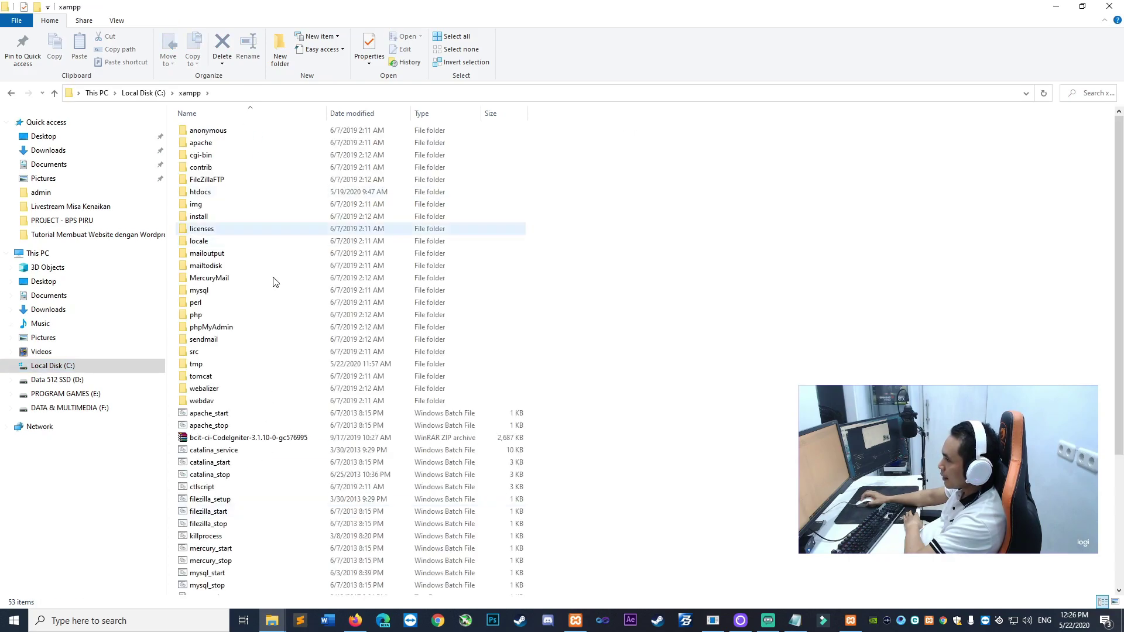
click(11, 93)
click(850, 620)
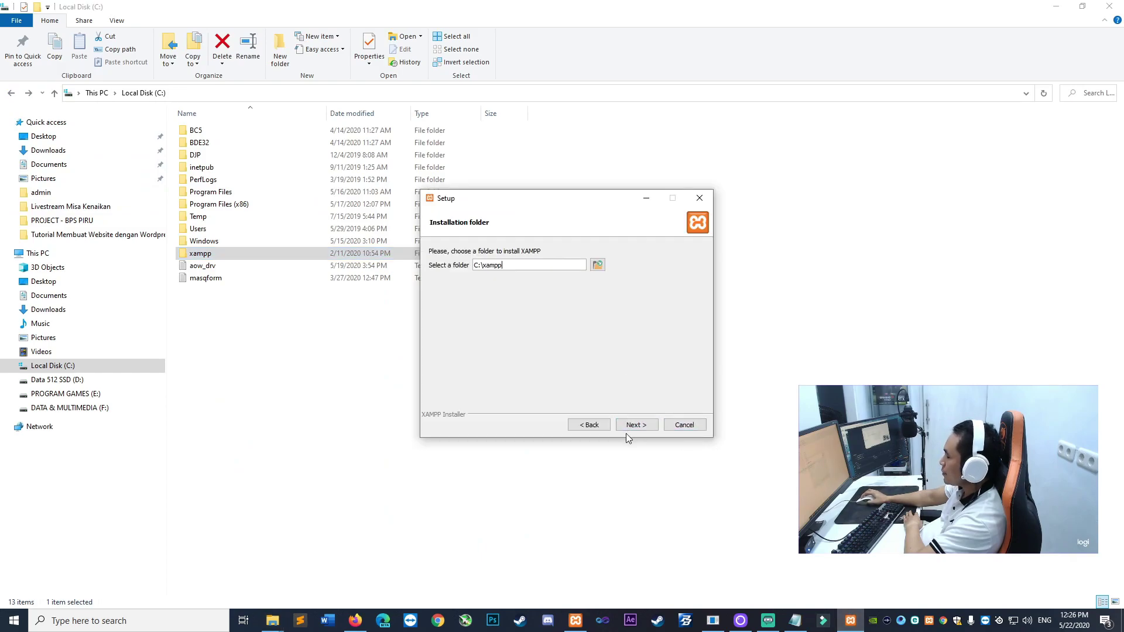
click(699, 428)
click(547, 320)
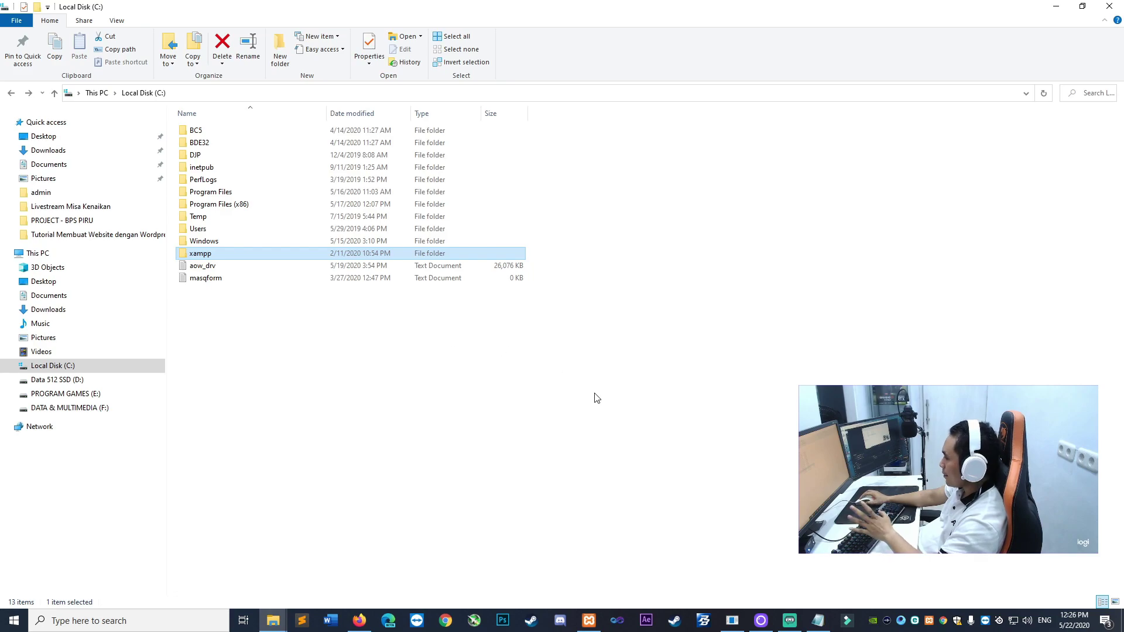
click(589, 620)
Stop and restart Apache and MySQL, then open phpMyAdmin through MySQL's Admin button
click(581, 251)
click(580, 268)
drag(517, 197, 462, 196)
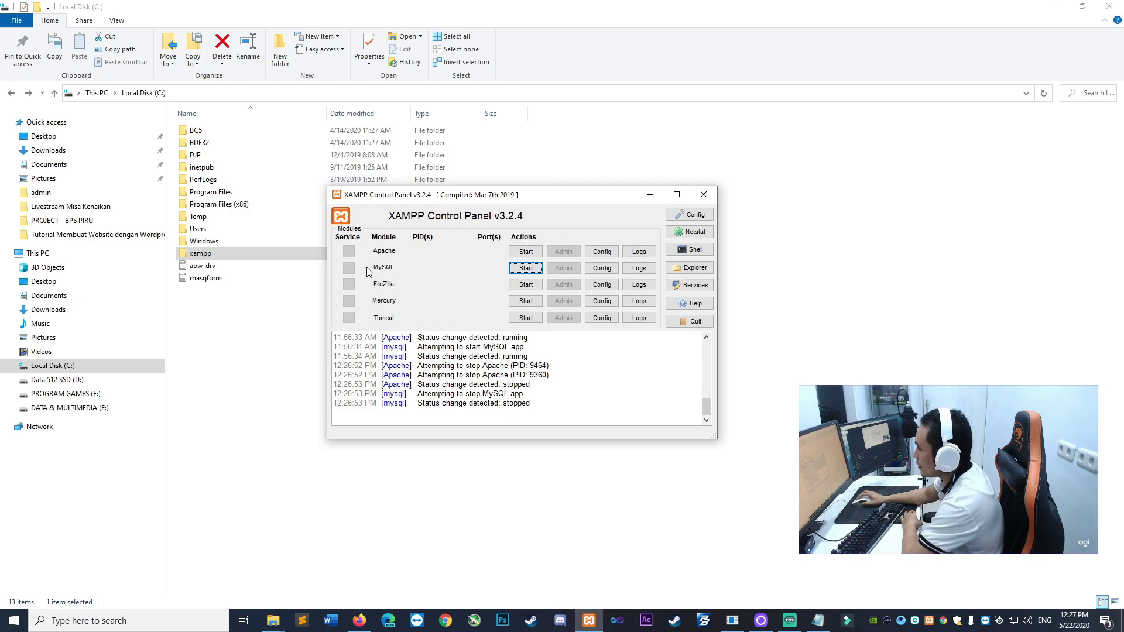
click(525, 253)
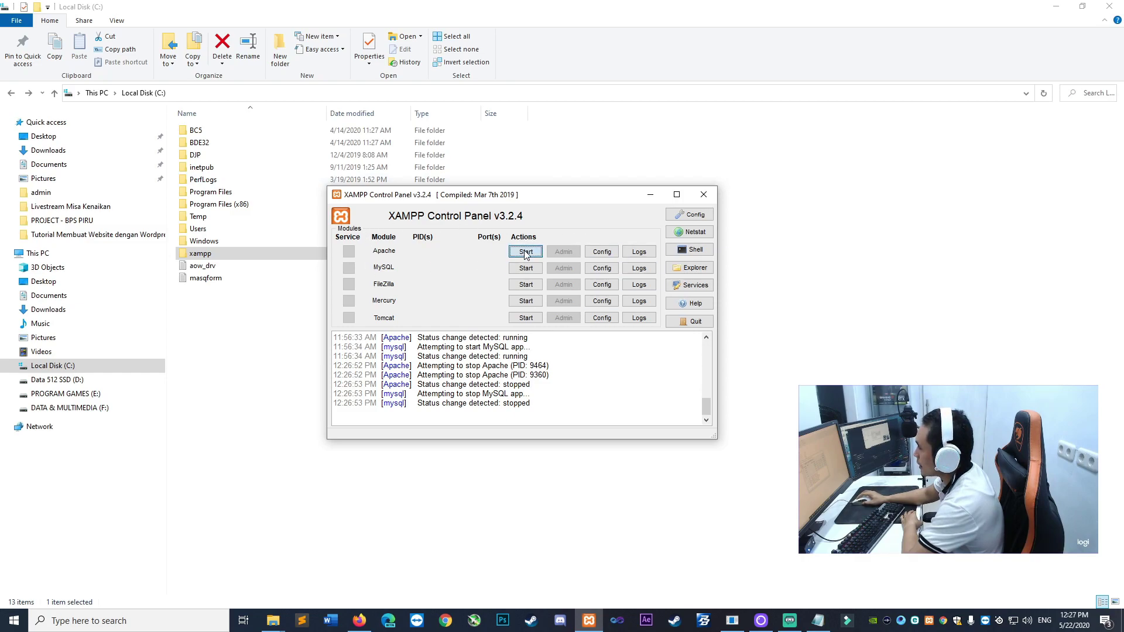
click(525, 268)
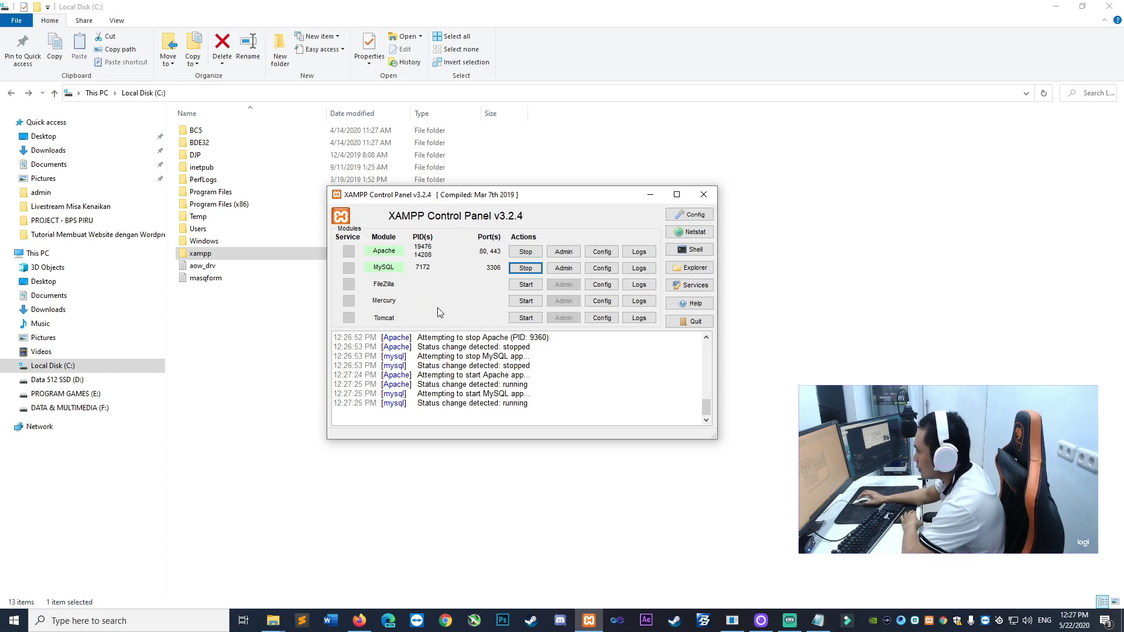
click(573, 272)
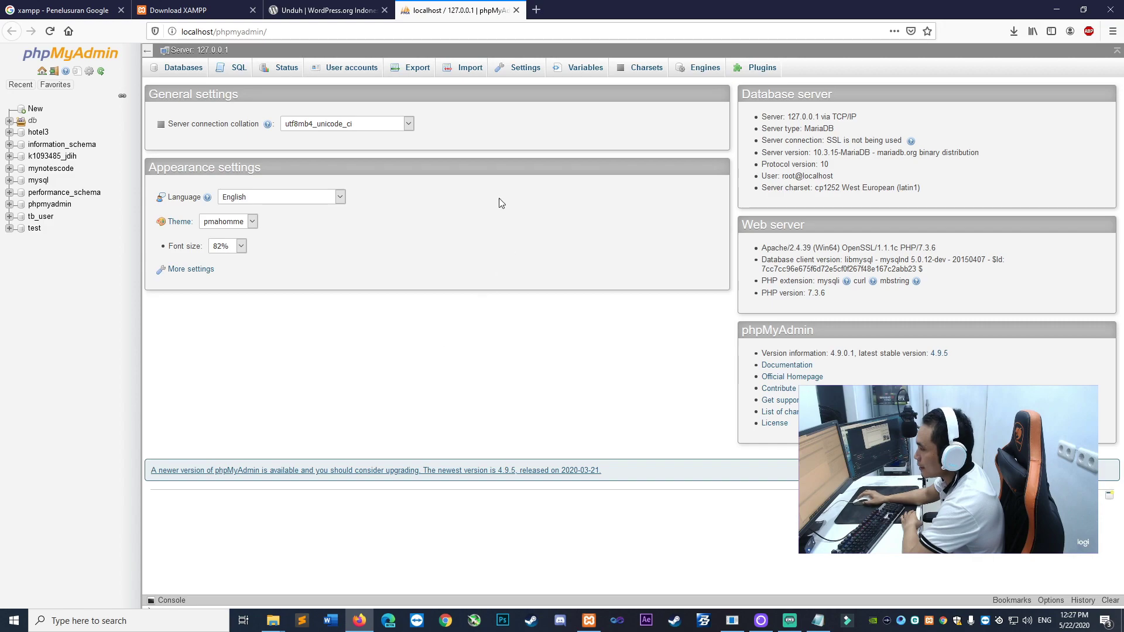
Reload the phpMyAdmin page at localhost/phpmyadmin
click(276, 33)
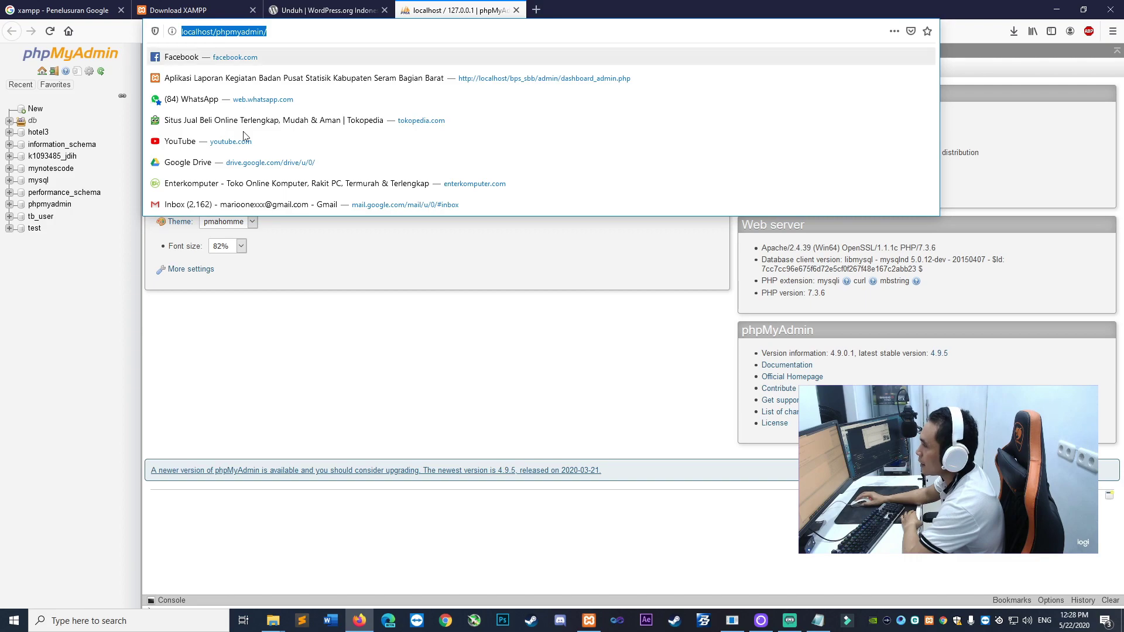
key(Return)
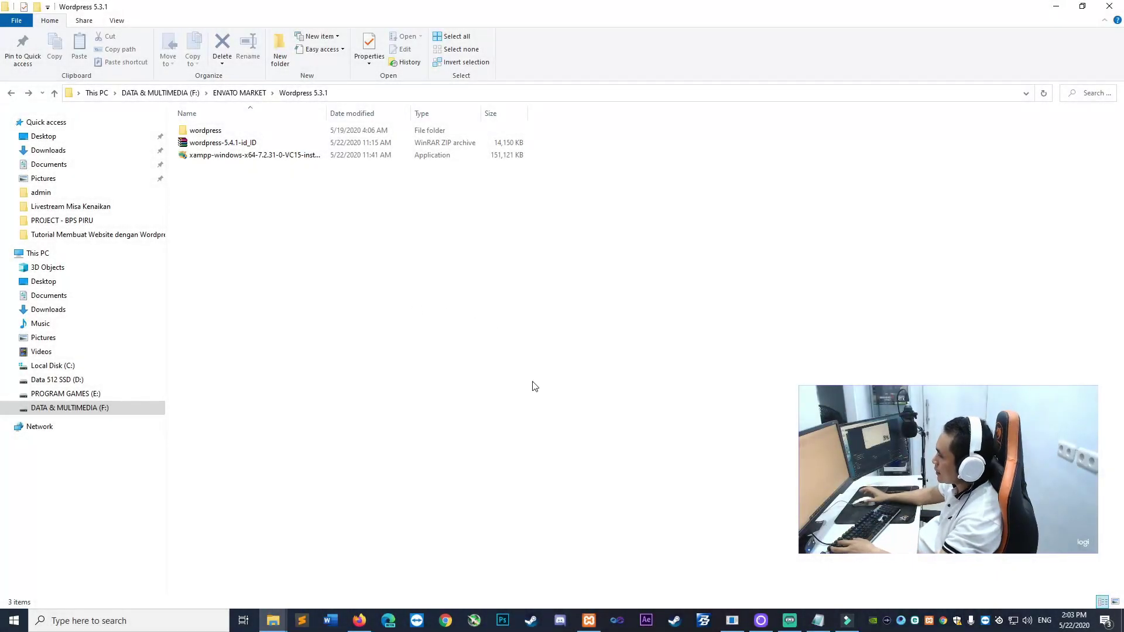
Minimize the XAMPP Control Panel to reveal the Wordpress 5.3.1 folder and its archive
click(588, 621)
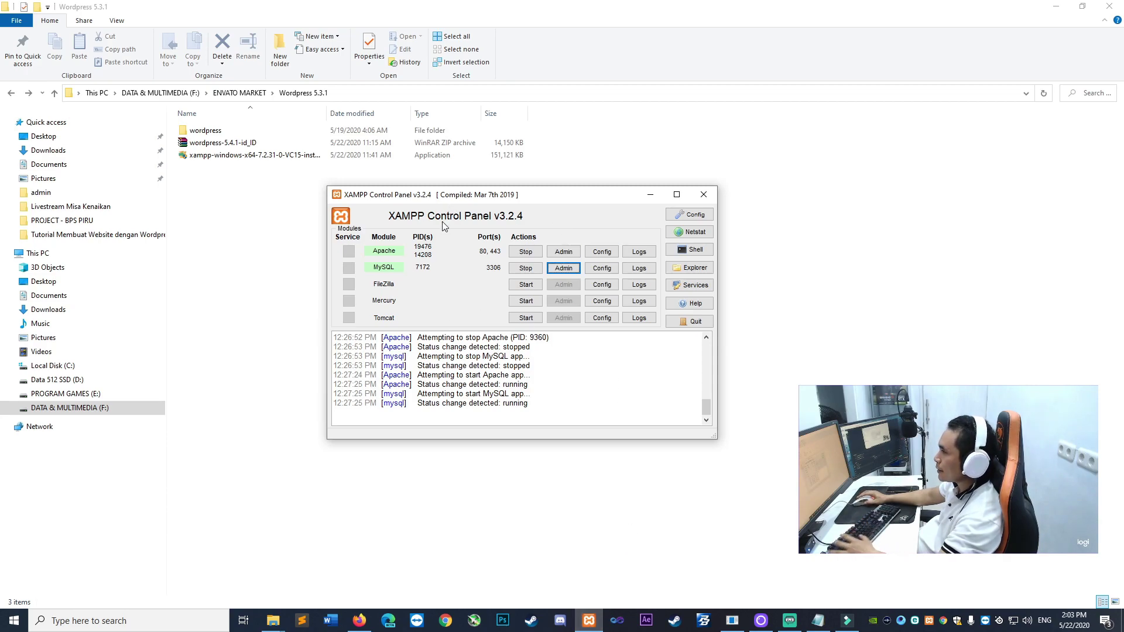
click(650, 195)
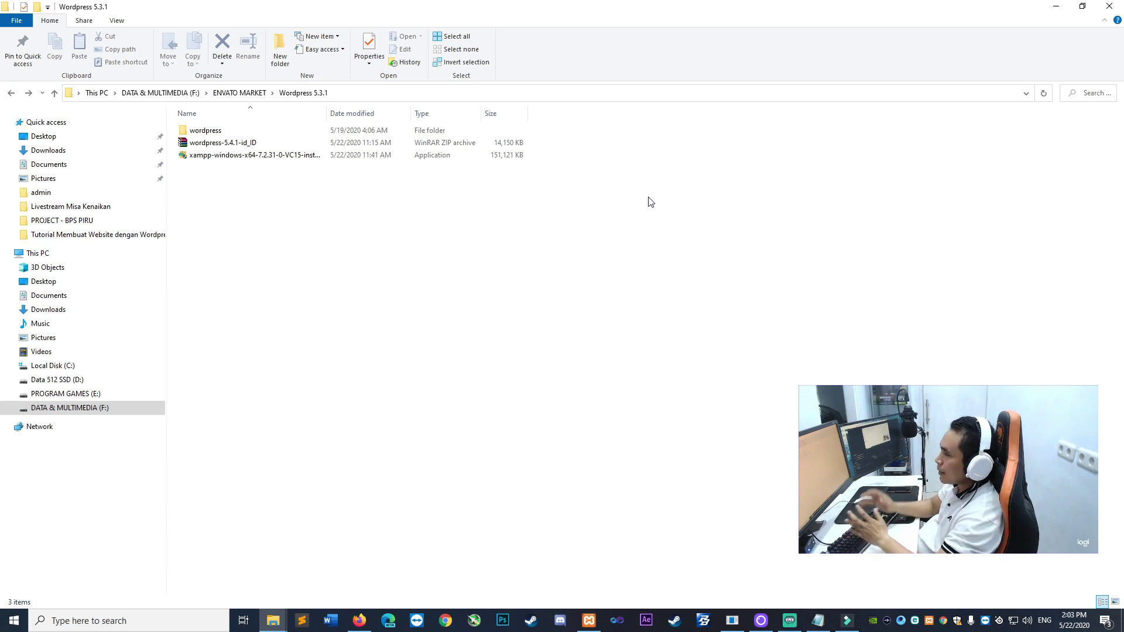
right_click(212, 144)
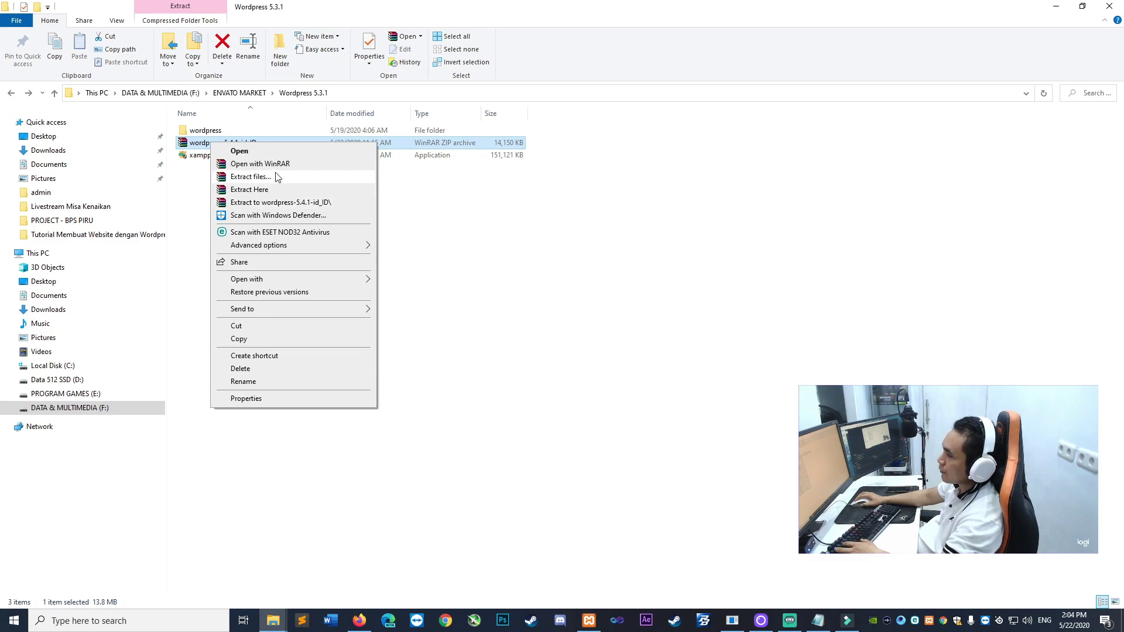
click(182, 194)
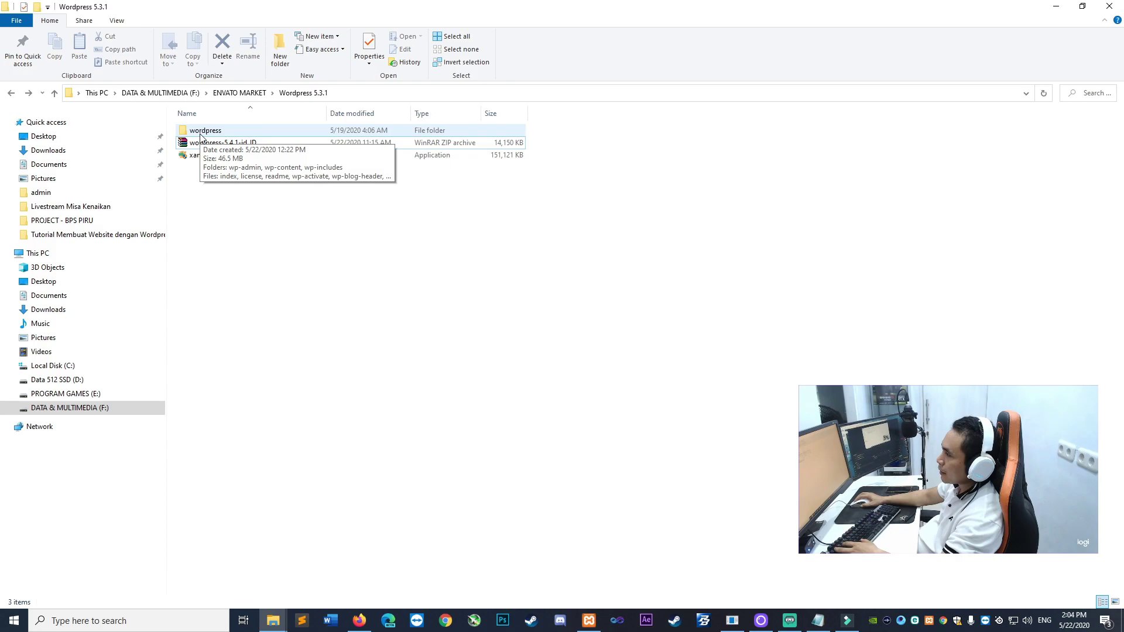
Check the extracted wordpress folder, copy it, and open Local Disk (C:)
double_click(201, 131)
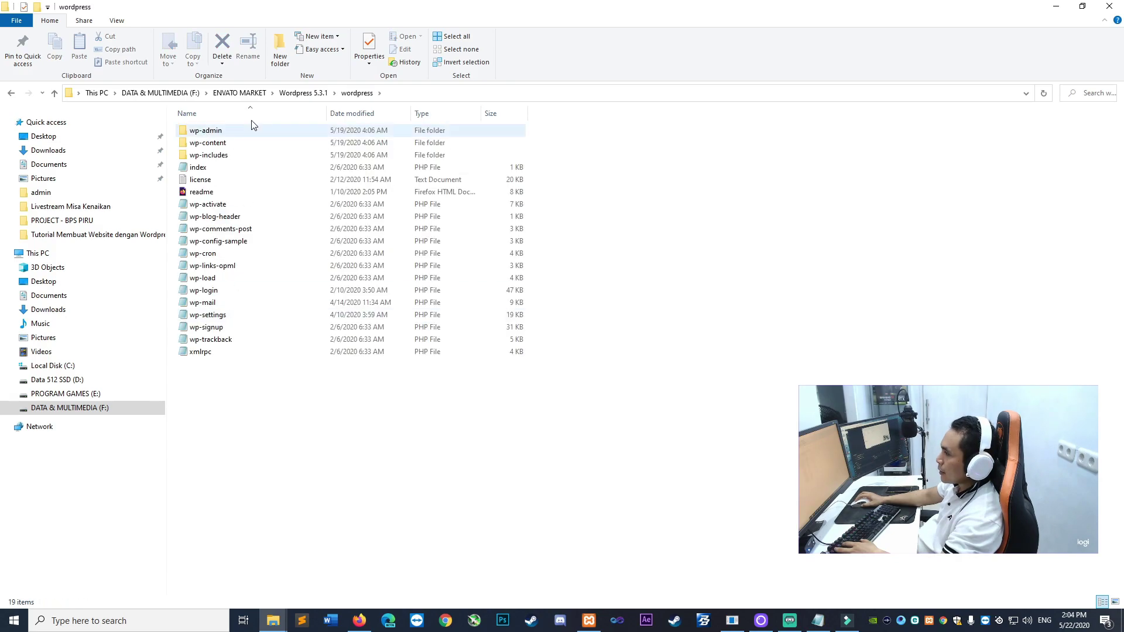
click(305, 90)
right_click(250, 270)
right_click(202, 129)
click(230, 388)
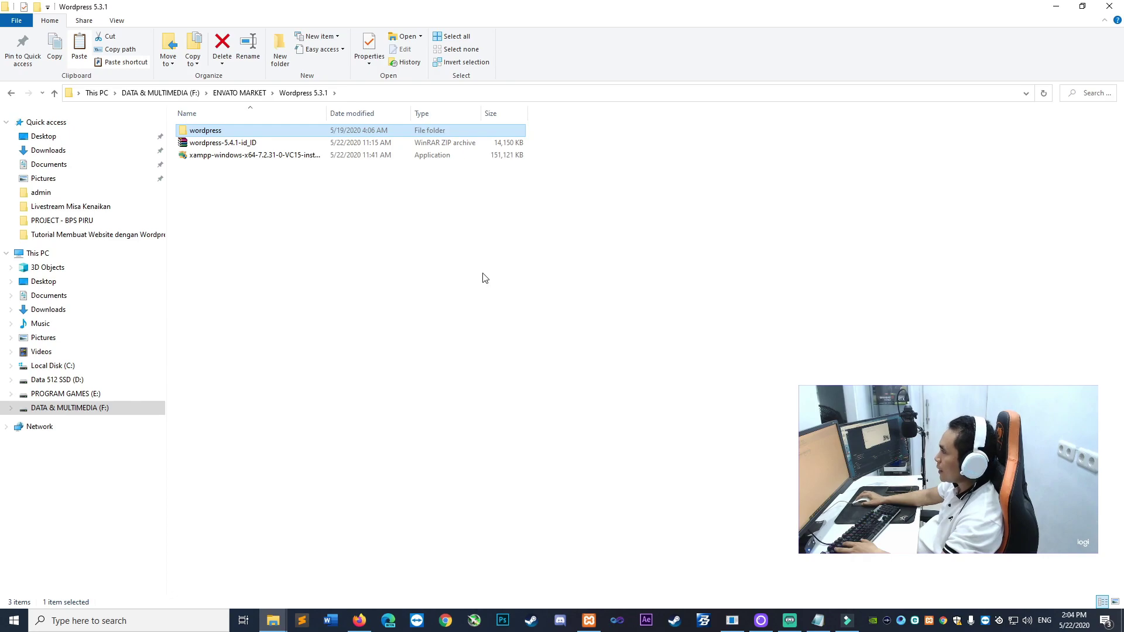
click(70, 369)
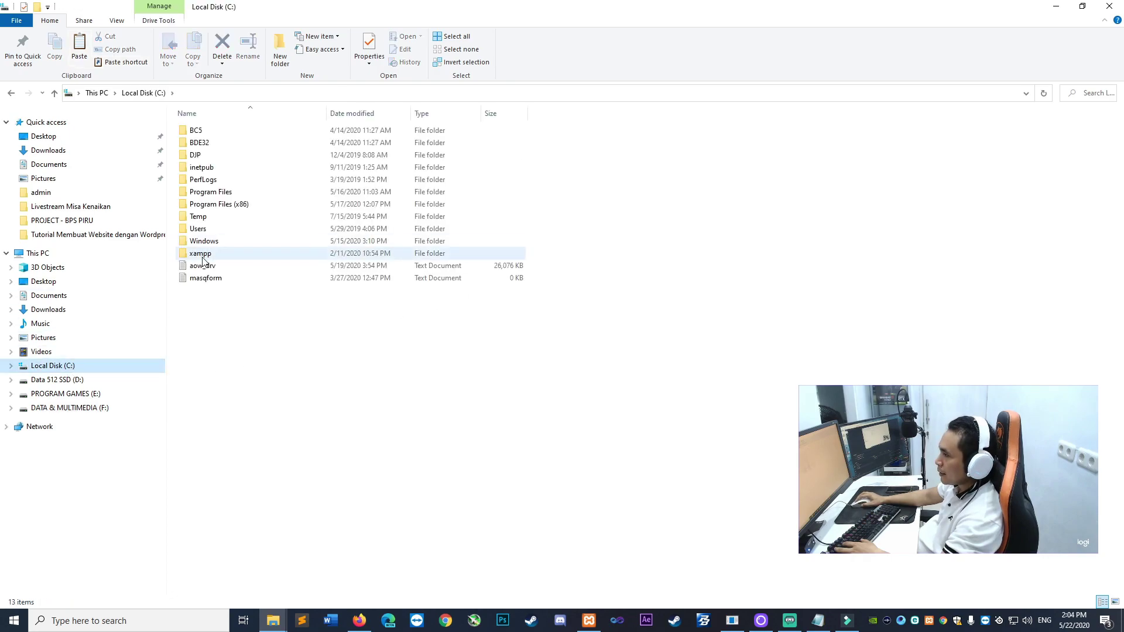
Open C:\xampp\htdocs and select the wordpress folder there
double_click(202, 254)
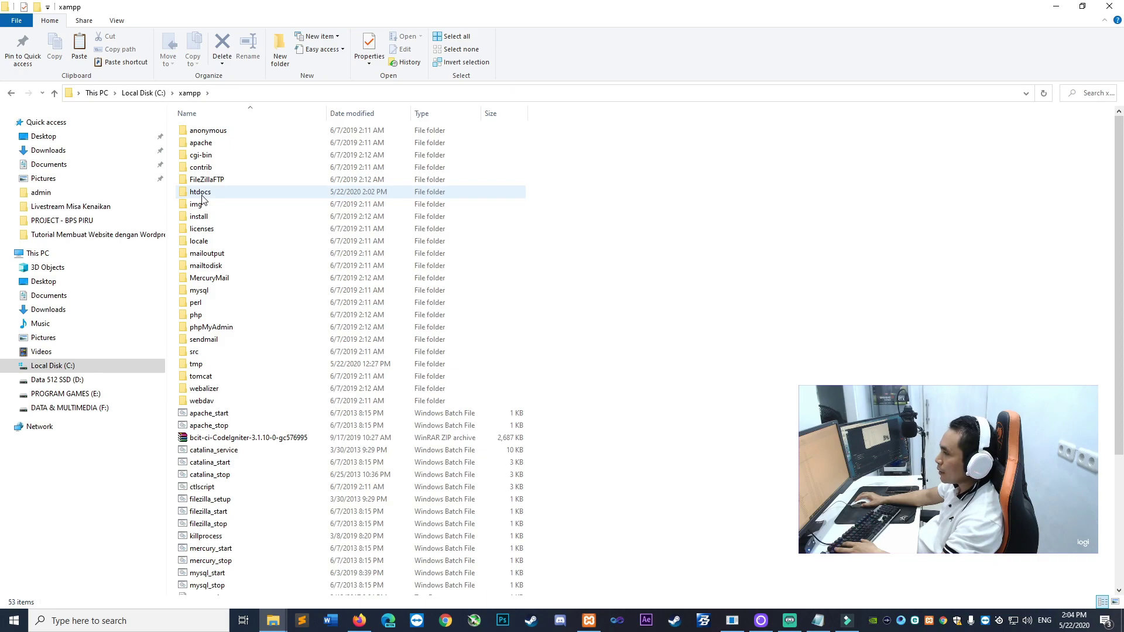
double_click(202, 195)
right_click(706, 213)
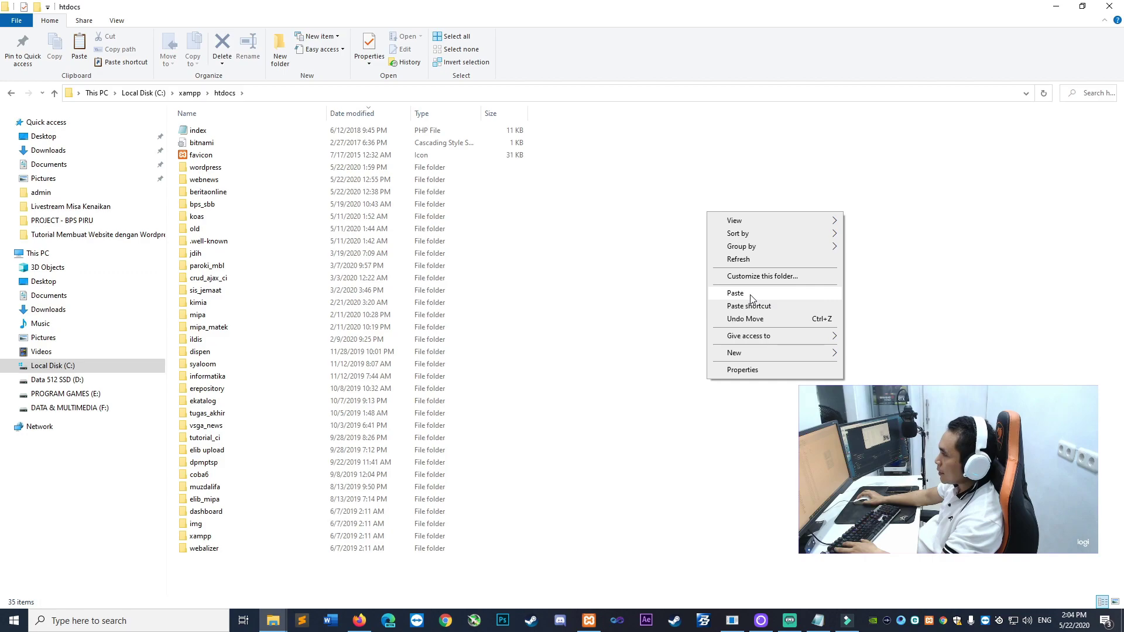
click(211, 168)
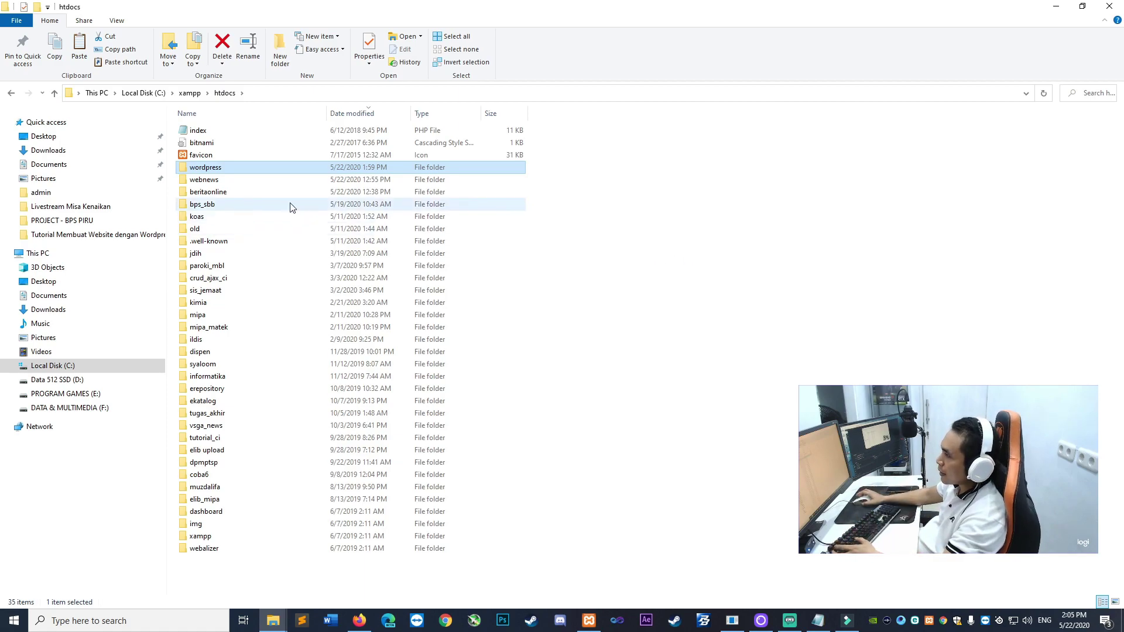
Rename the wordpress folder in htdocs to 'portalberita'
right_click(195, 166)
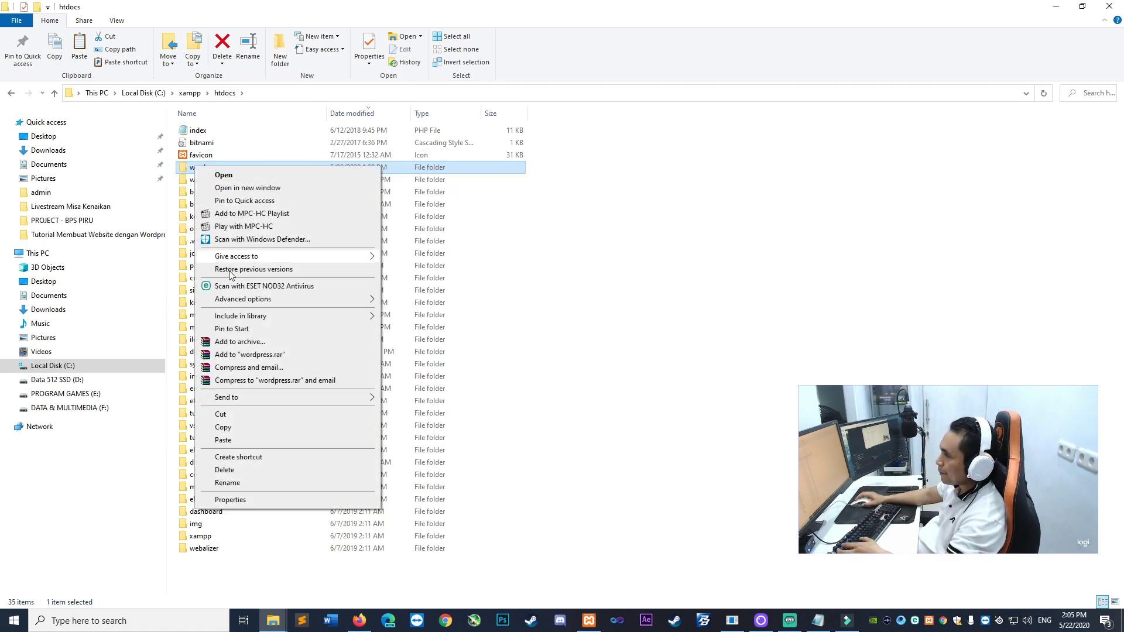
click(235, 482)
text(portalberita)
key(Return)
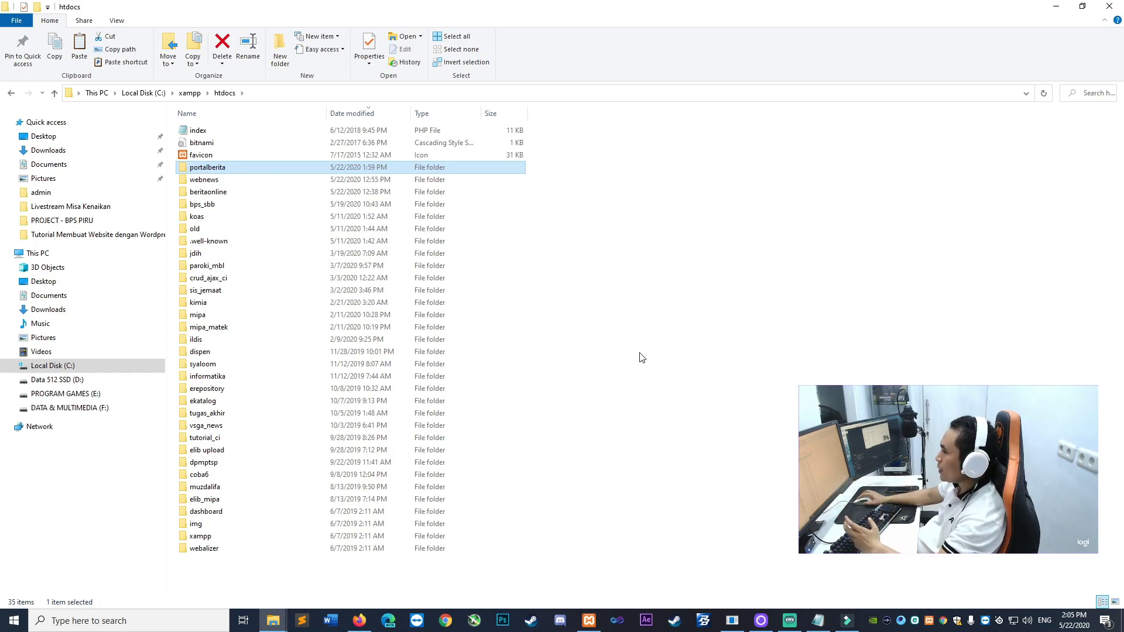
Load localhost/portalberita in a new Firefox tab
click(359, 620)
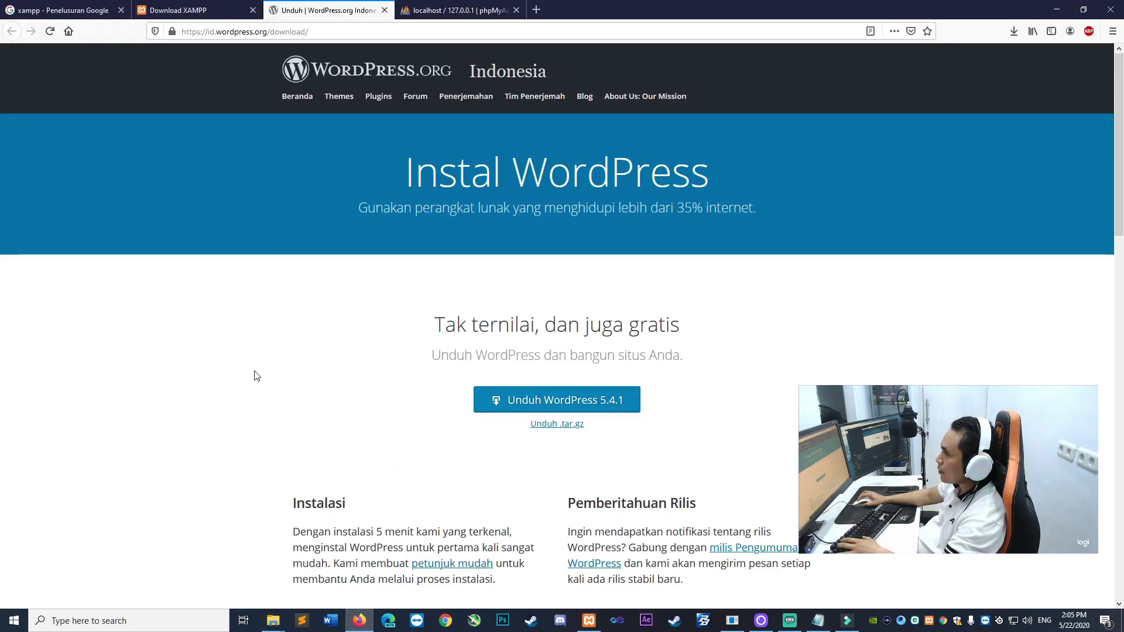
click(536, 10)
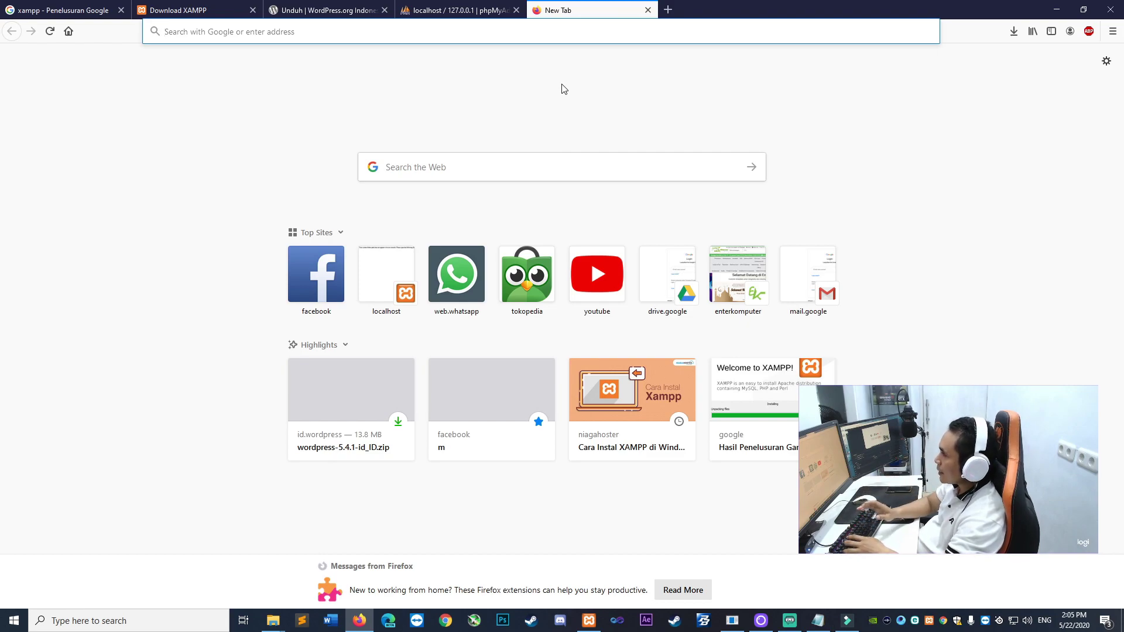
text(localhost/)
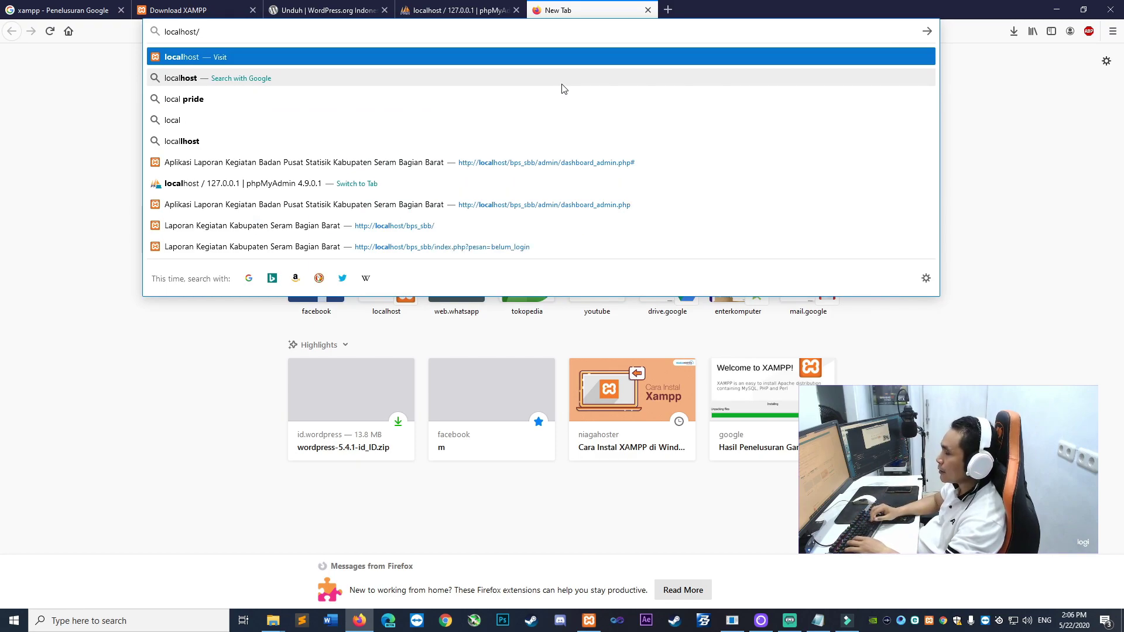
text(portalberita)
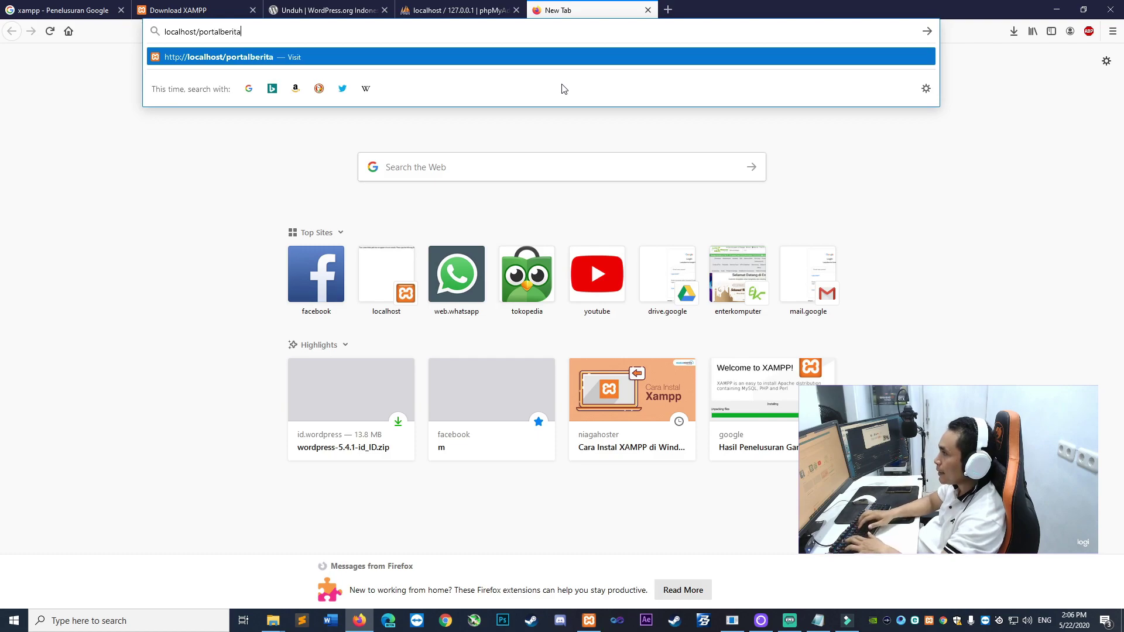
key(Return)
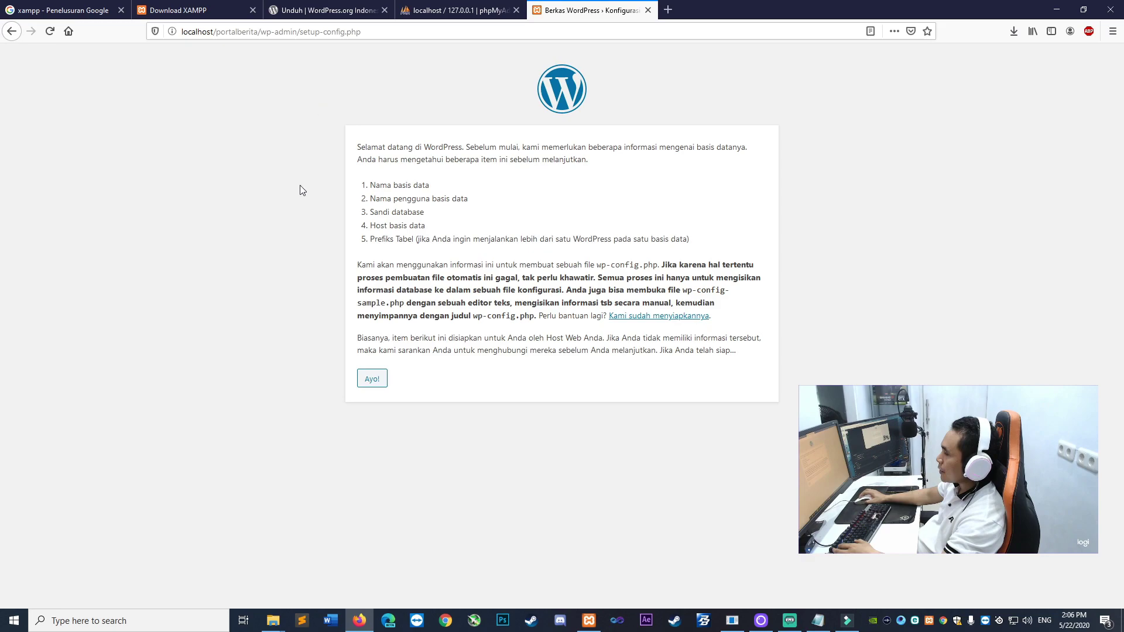
Review the welcome page's list of required database details, then continue with 'Ayo!'
click(262, 32)
drag(223, 349, 379, 350)
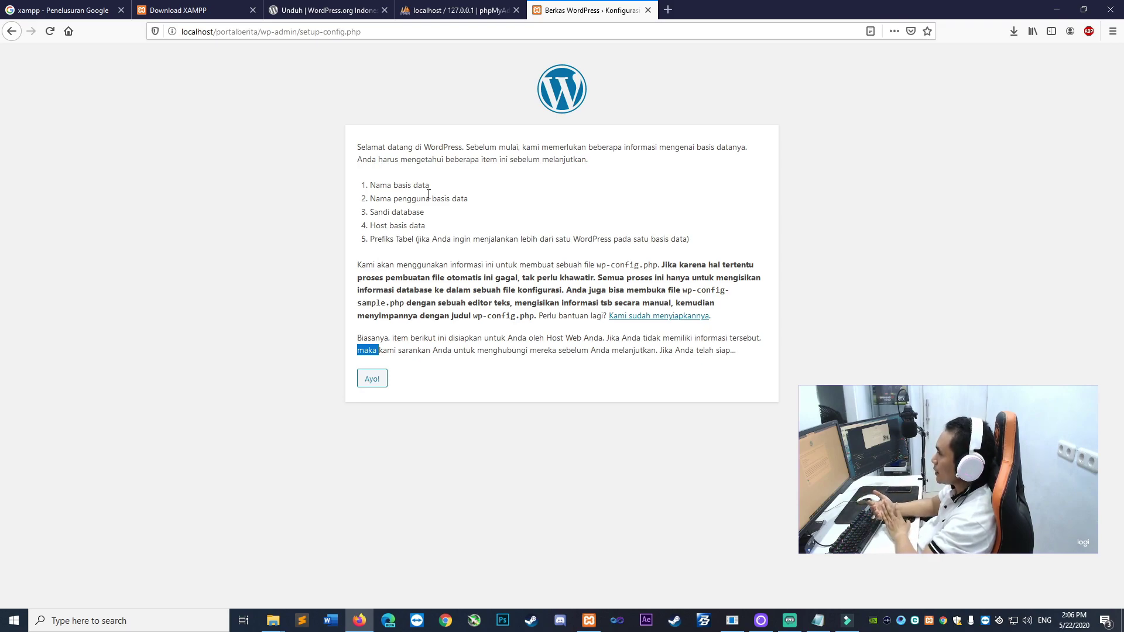
click(364, 189)
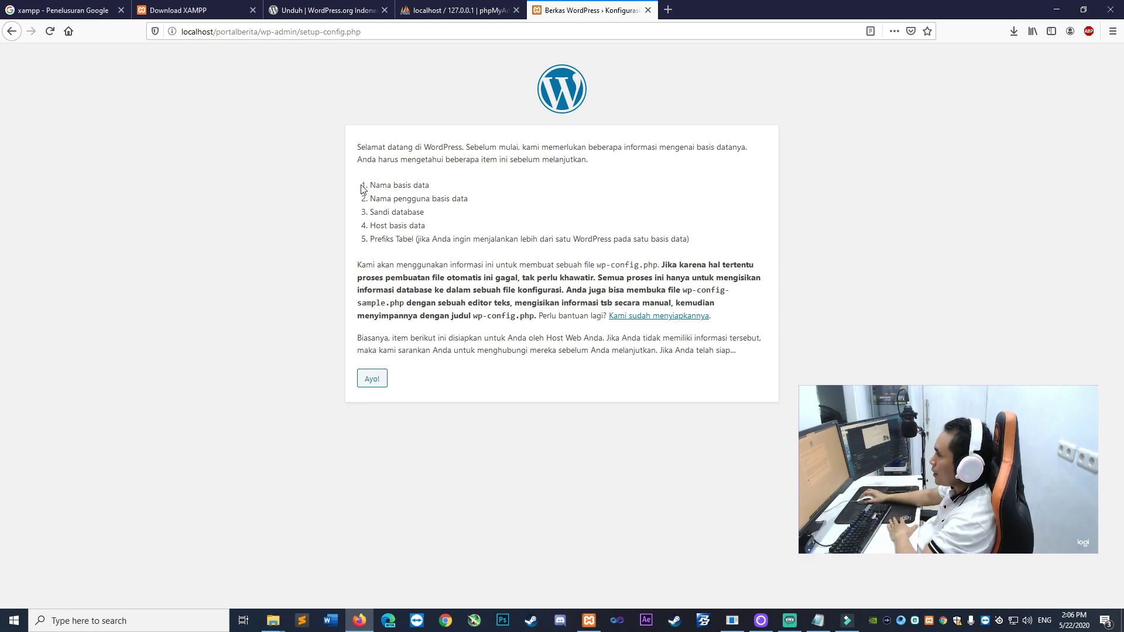
double_click(392, 199)
click(462, 221)
drag(427, 215, 371, 214)
double_click(380, 227)
click(444, 227)
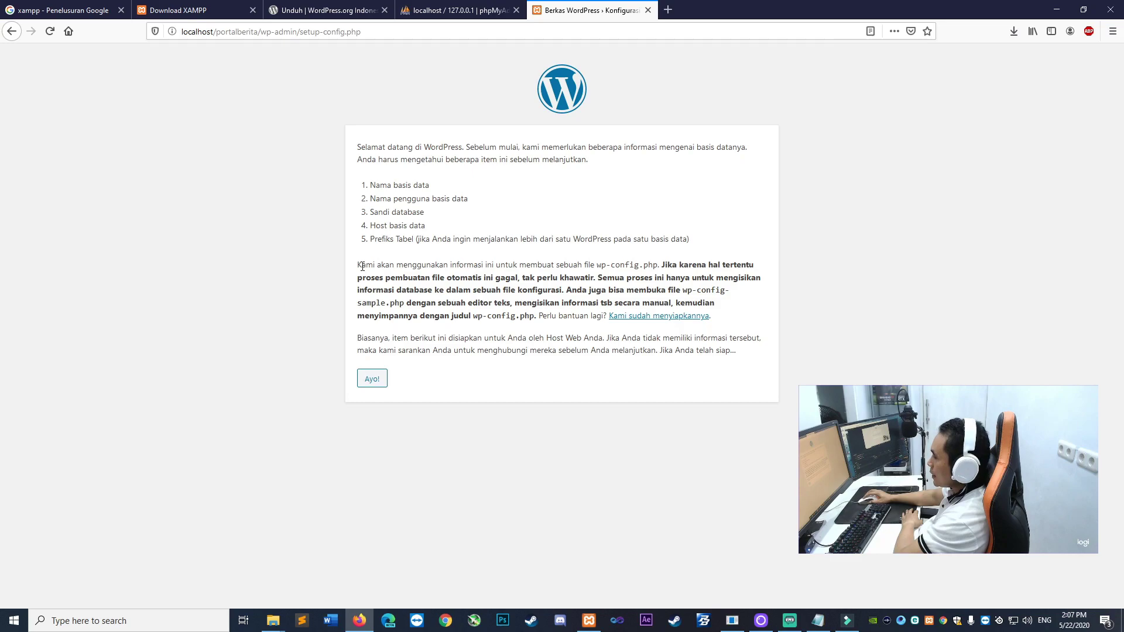
drag(683, 290, 752, 303)
click(733, 298)
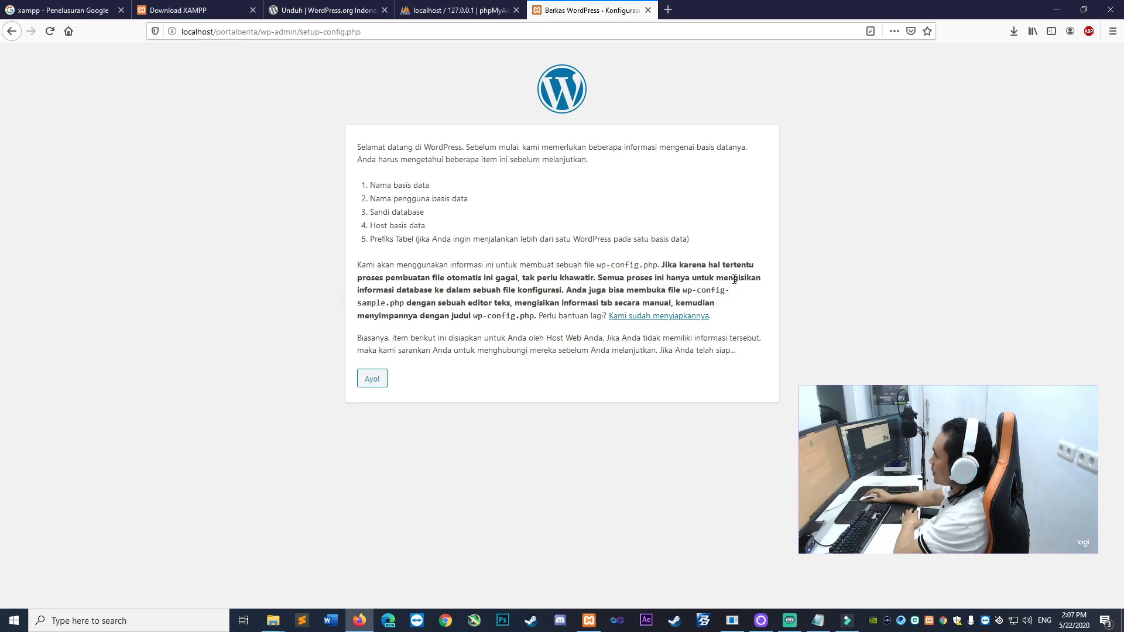
double_click(809, 262)
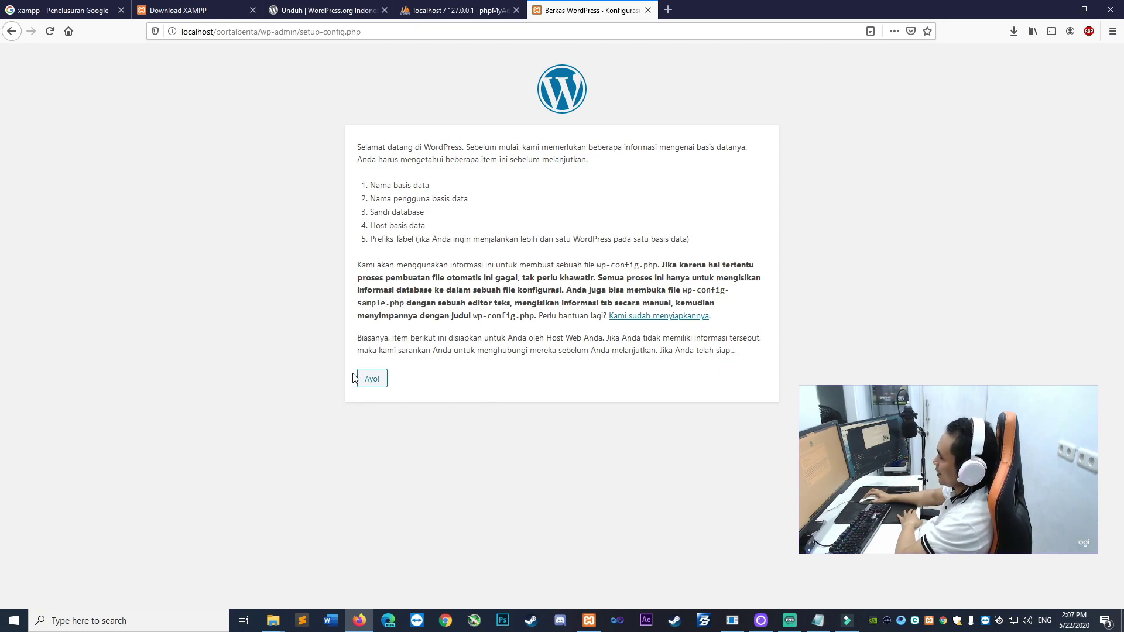
click(369, 380)
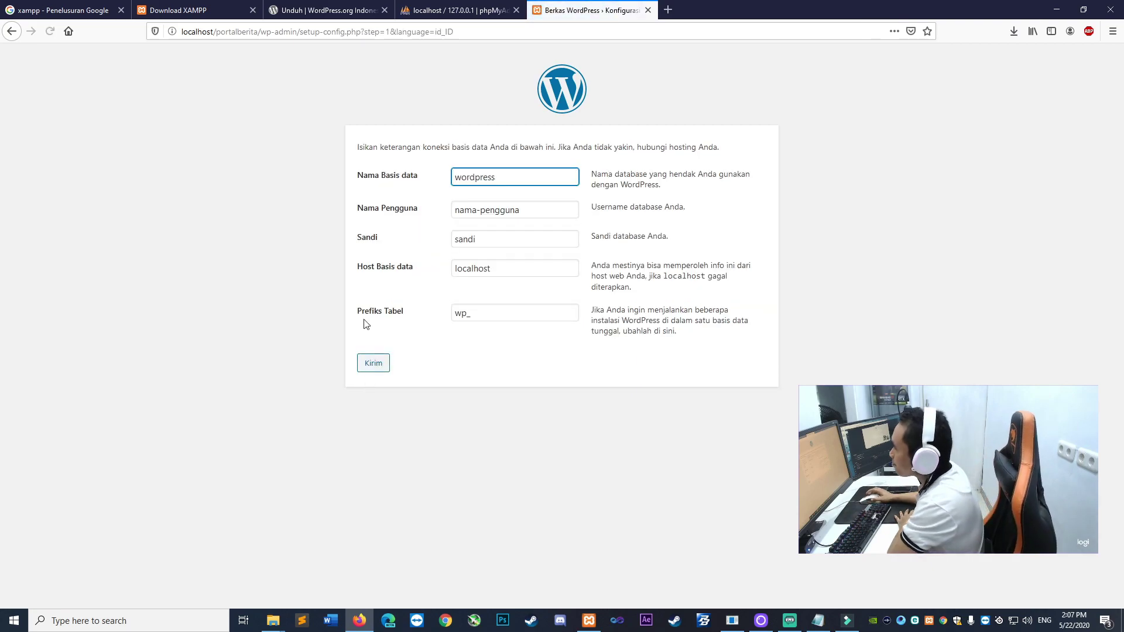
click(246, 265)
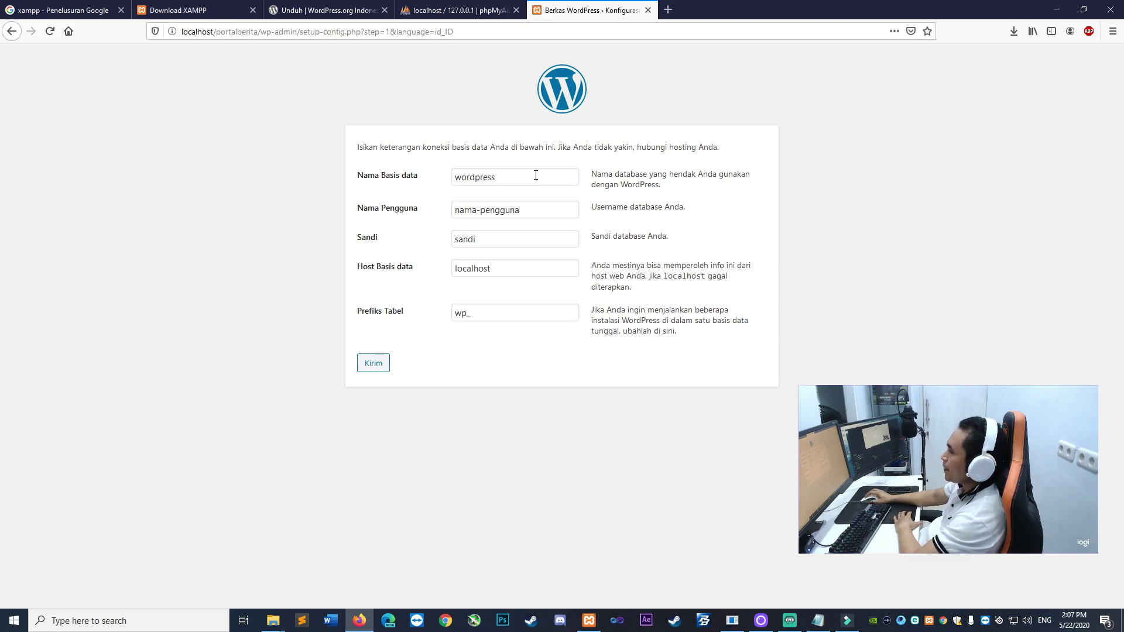
drag(535, 175, 246, 213)
click(301, 213)
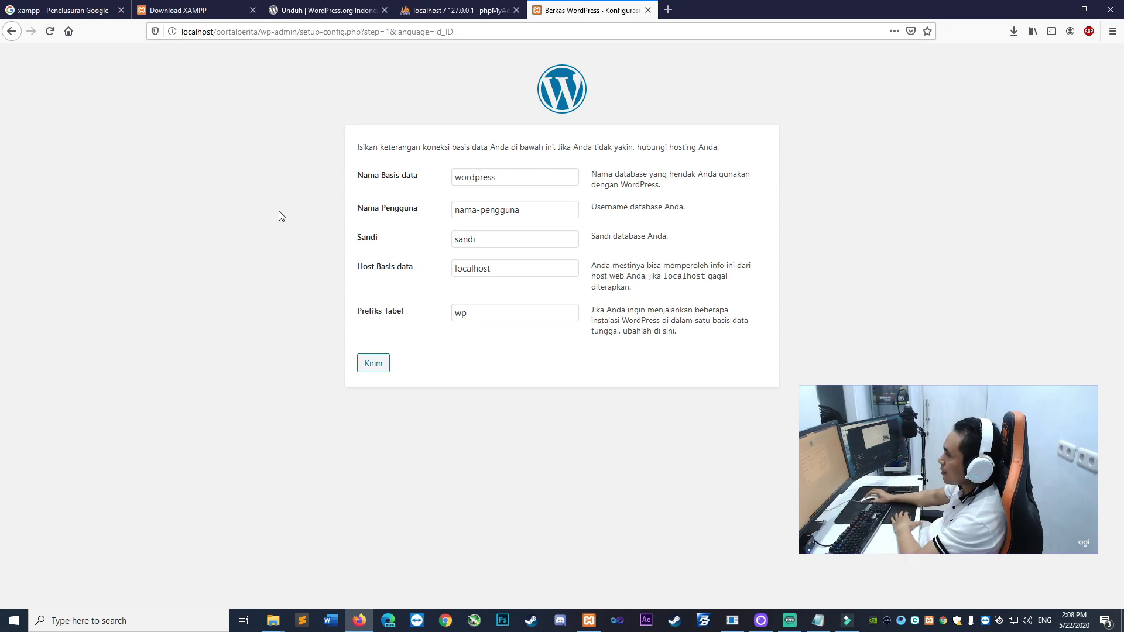
Close the duplicate phpMyAdmin tab and check the WordPress form's default database name 'wordpress'
click(589, 620)
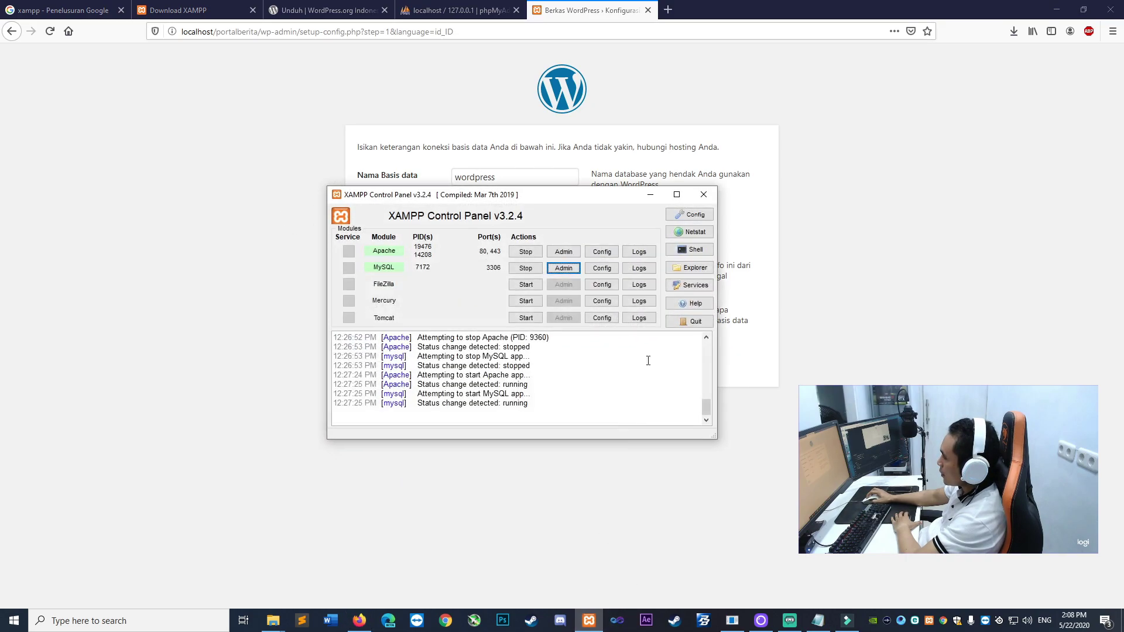
drag(466, 199, 463, 294)
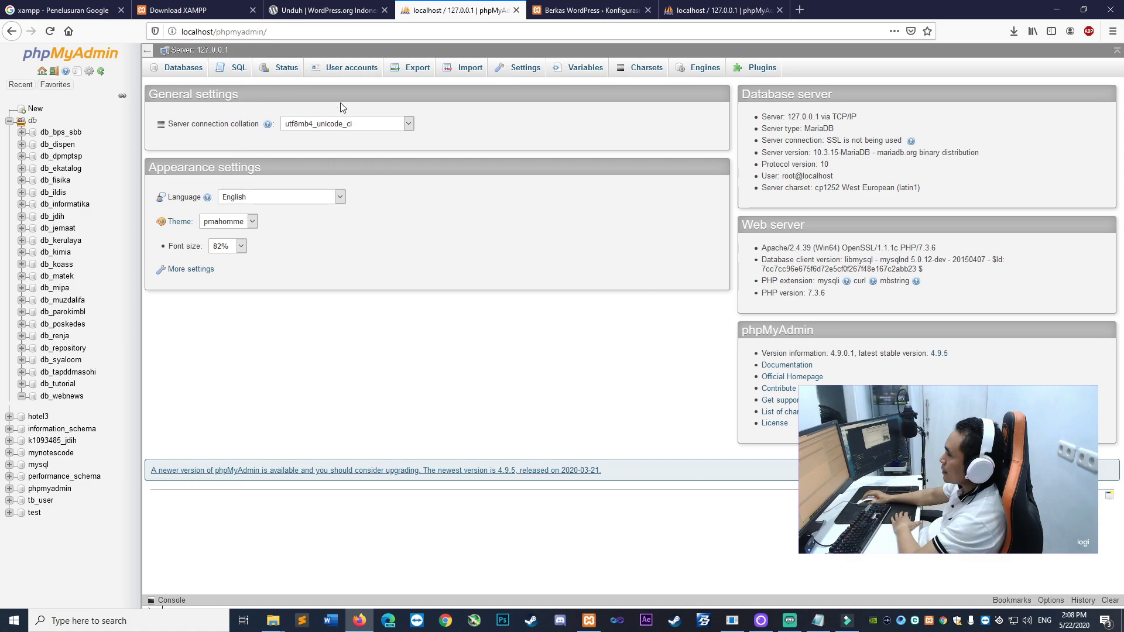
click(516, 10)
click(591, 10)
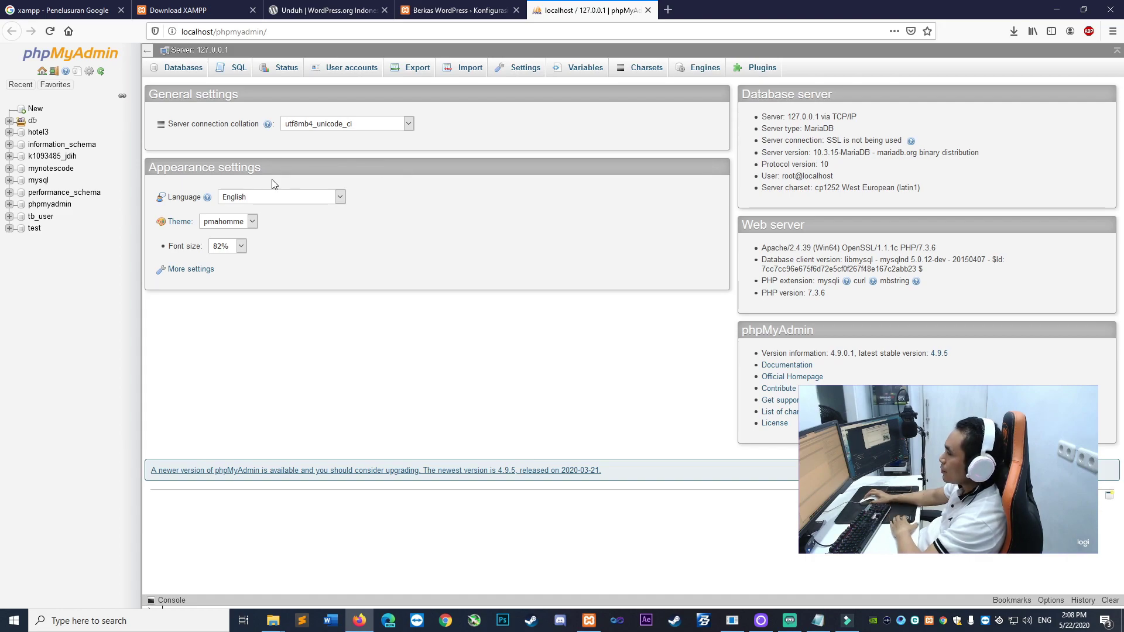
click(425, 17)
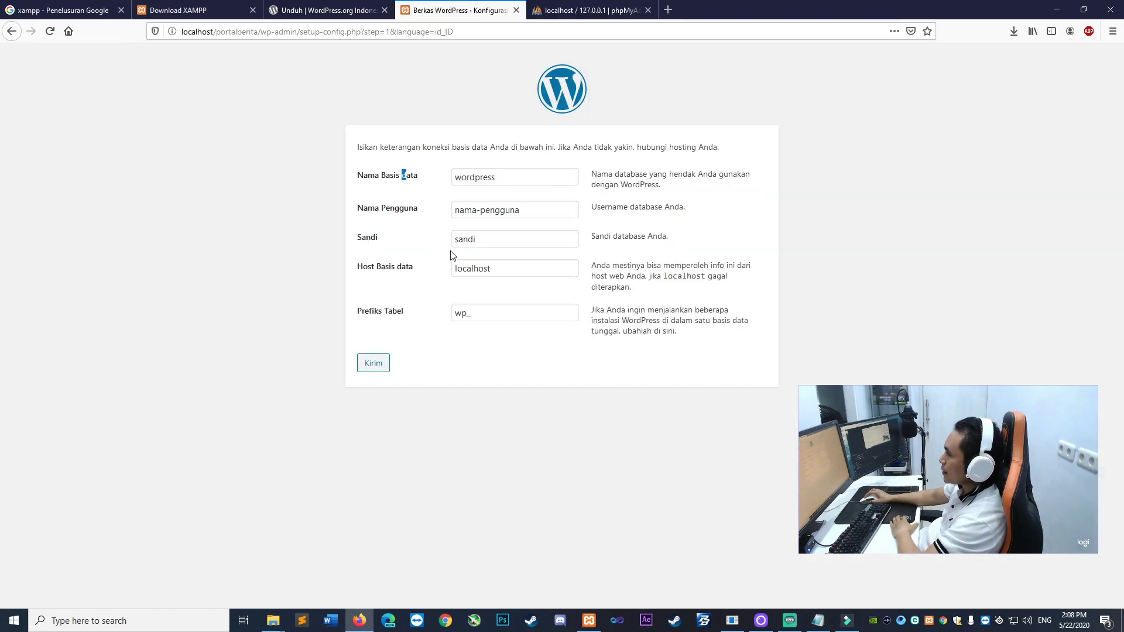
double_click(482, 179)
click(291, 209)
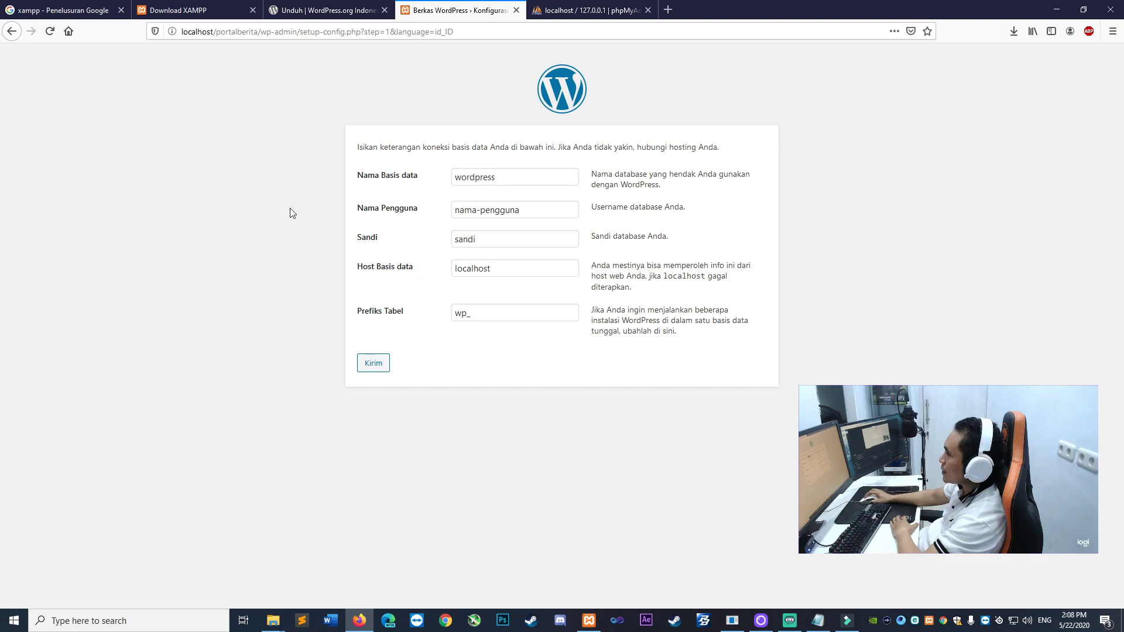
Go to phpMyAdmin's Databases page and focus the Create database name field
click(577, 6)
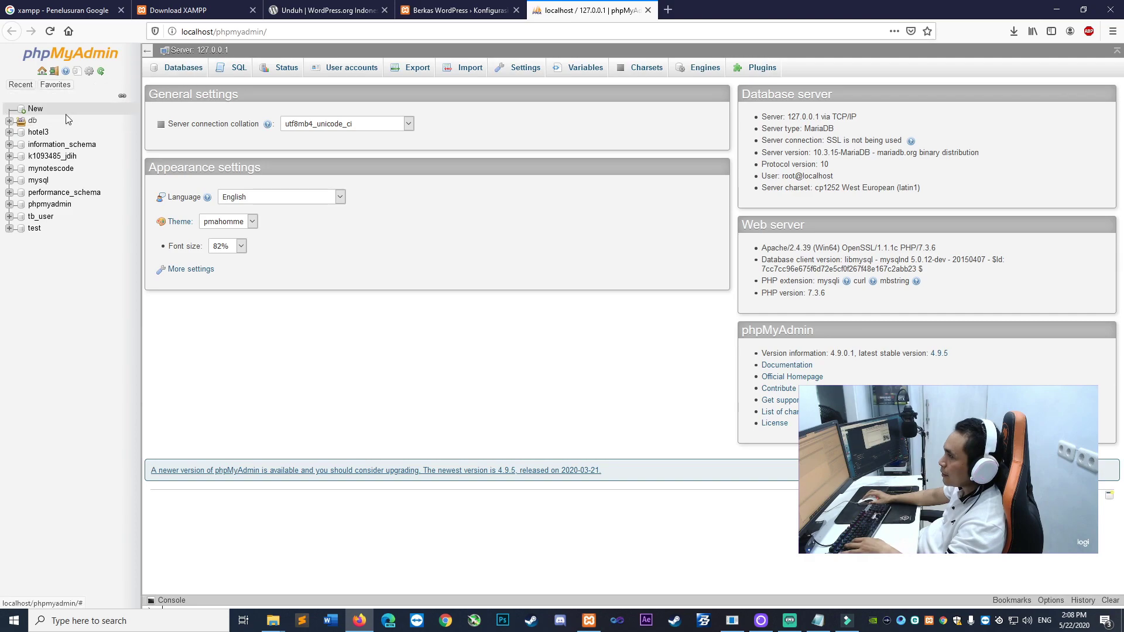
click(191, 75)
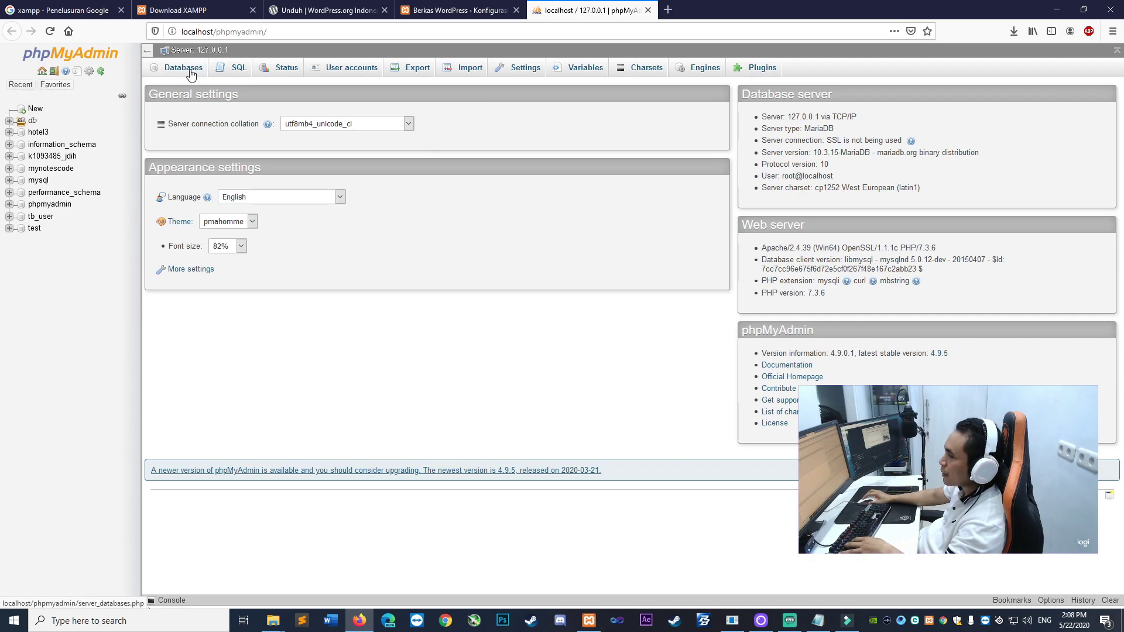
click(192, 164)
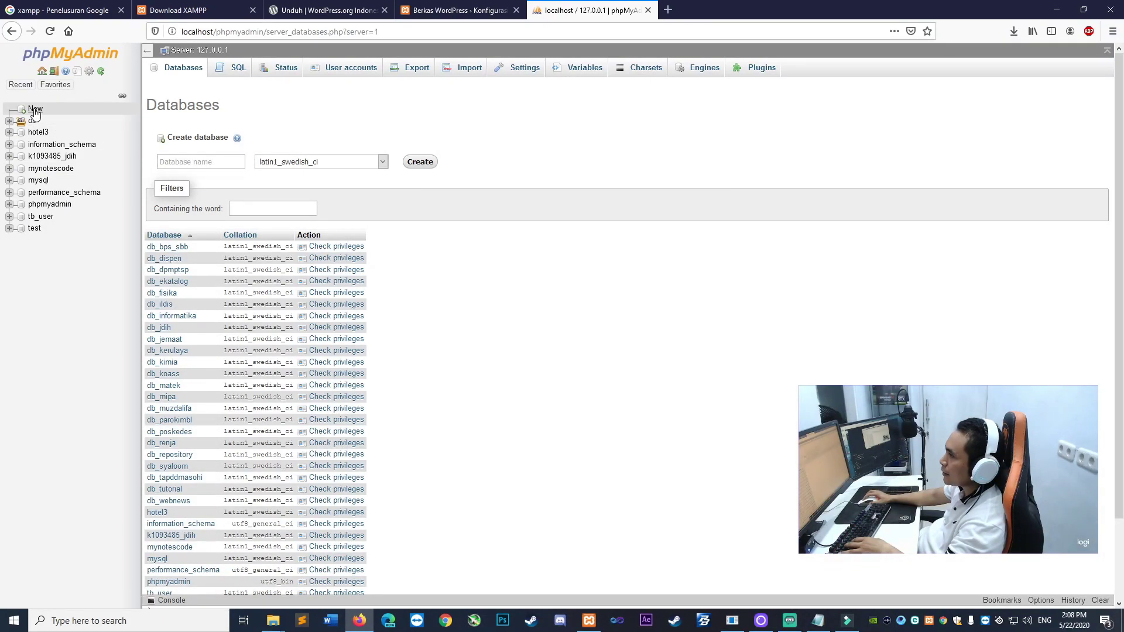
Enter db_portalberita as the new database name
click(570, 175)
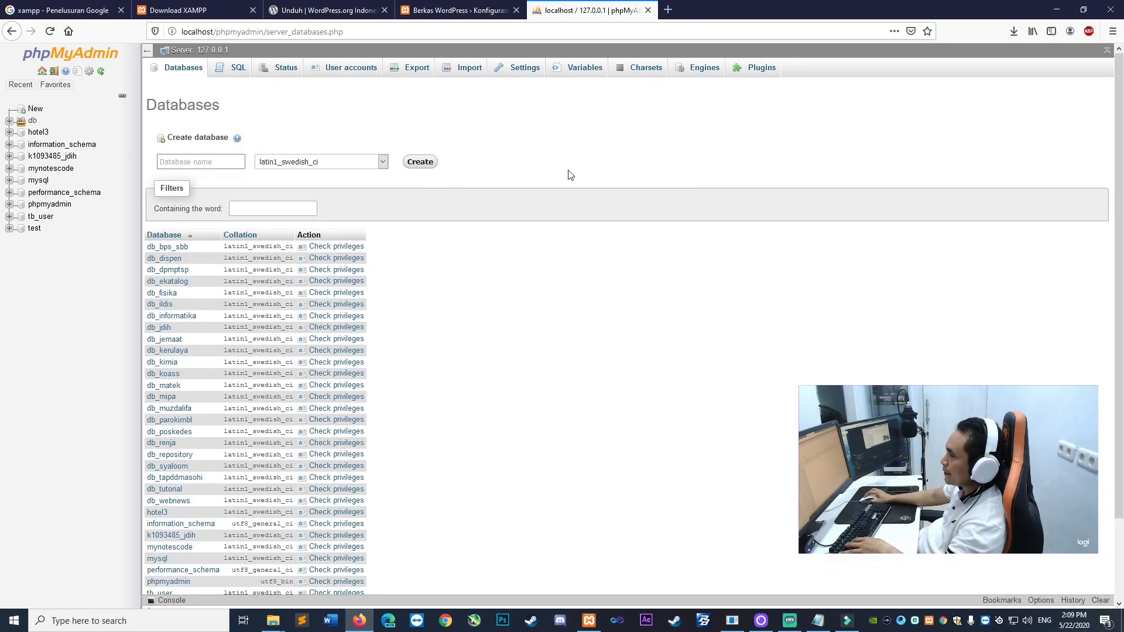
text(db_)
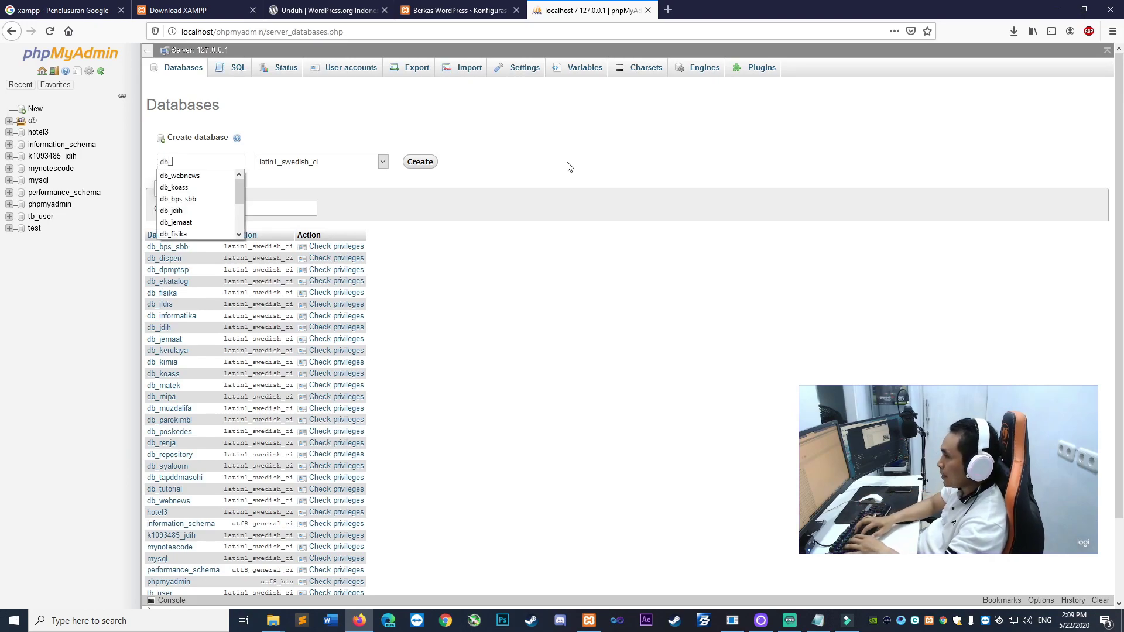
text(portalkb)
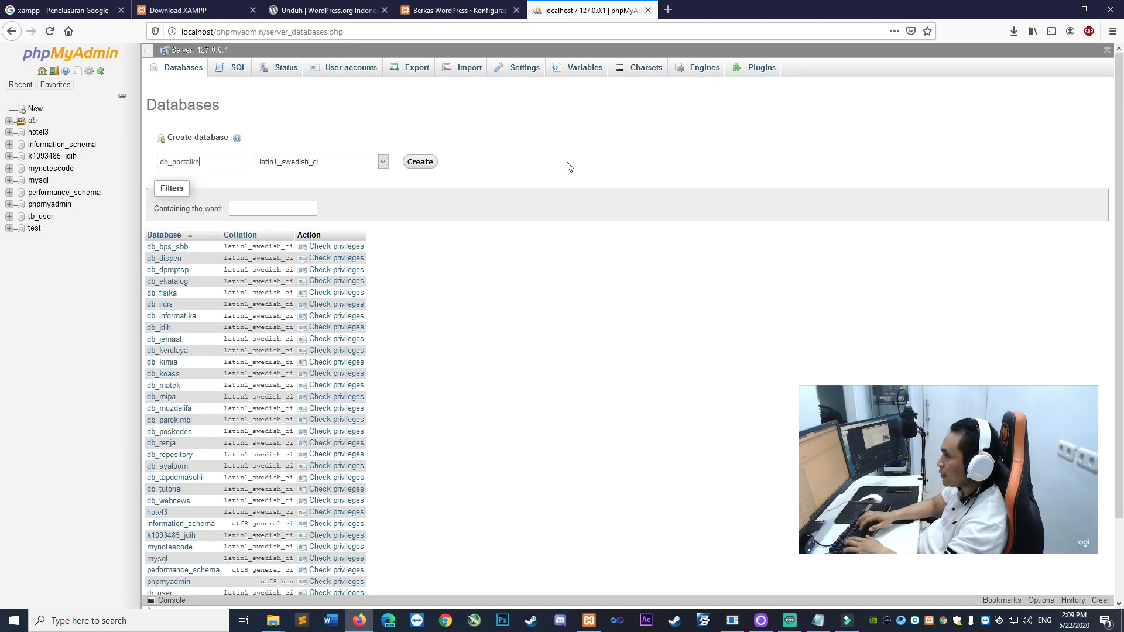
key(BackSpace)
key(BackSpace)
text(berita)
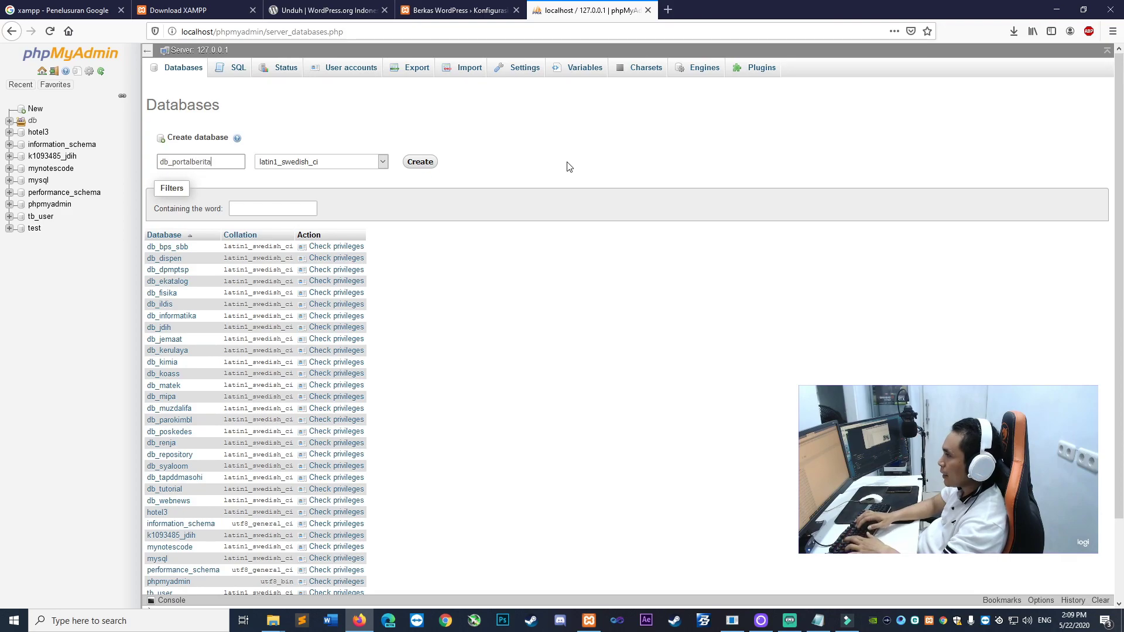
drag(171, 161, 151, 160)
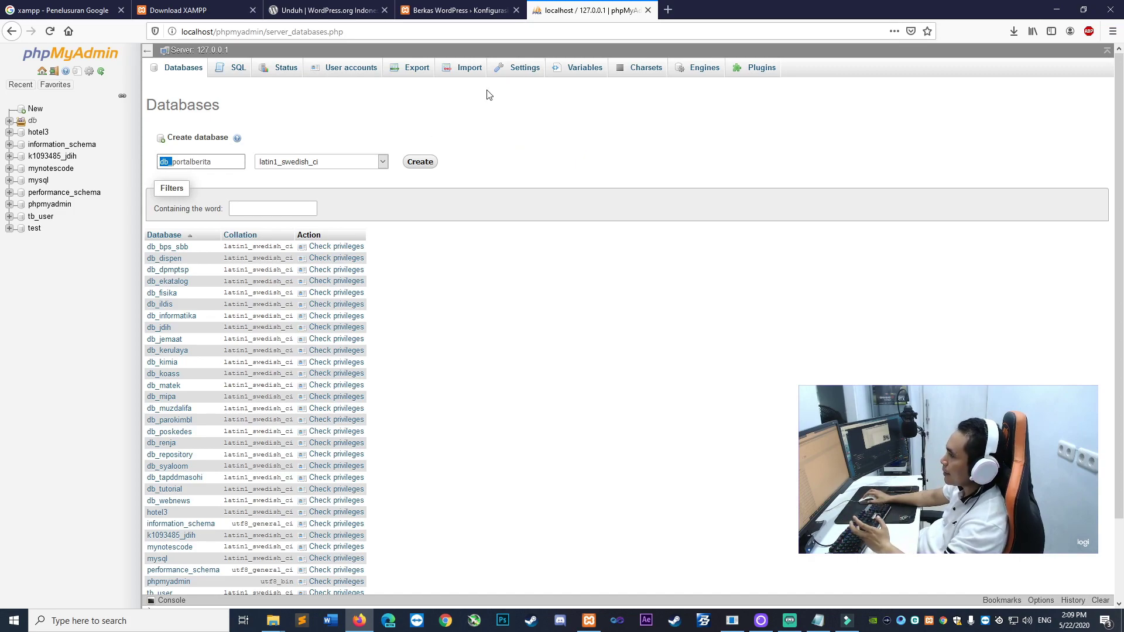
click(179, 166)
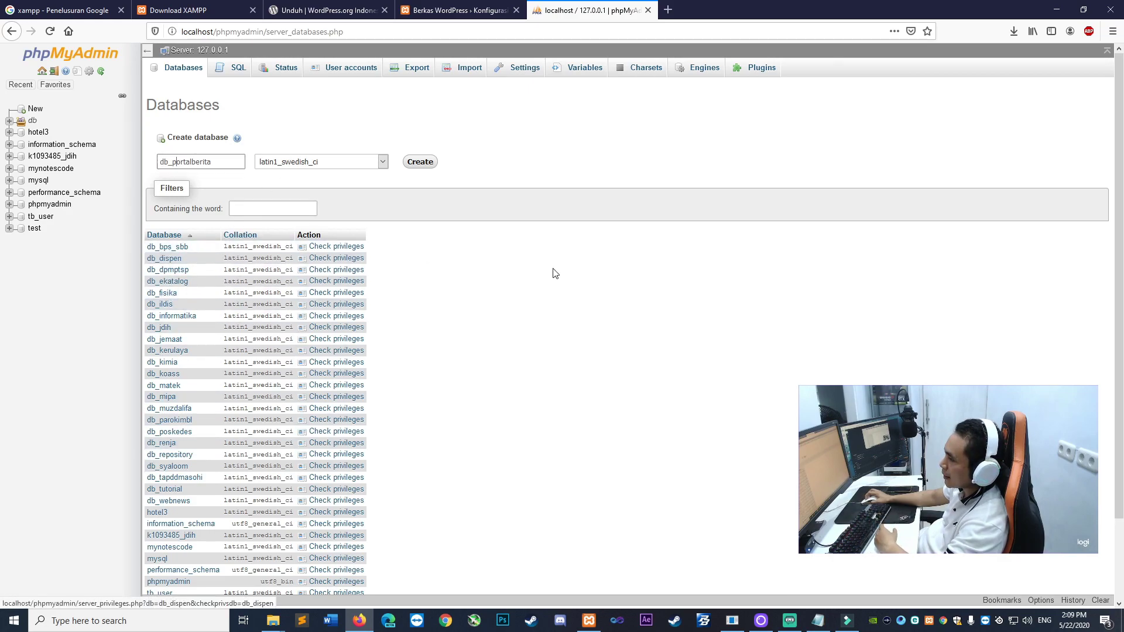
key(End)
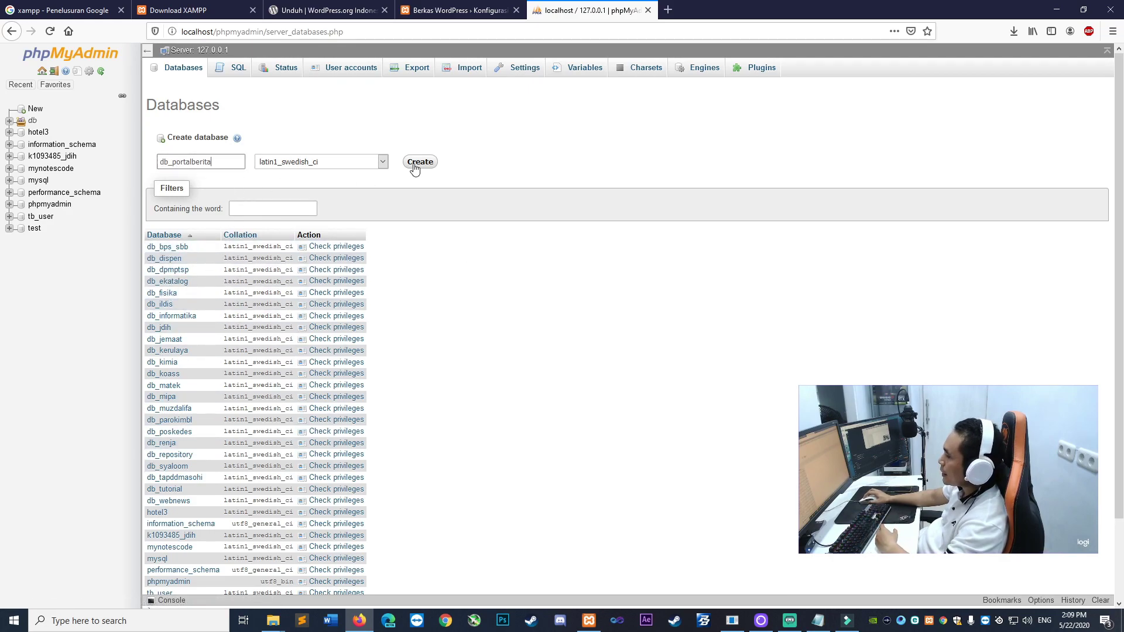
Create db_portalberita, view its empty structure, and go back to the WordPress setup tab
click(415, 165)
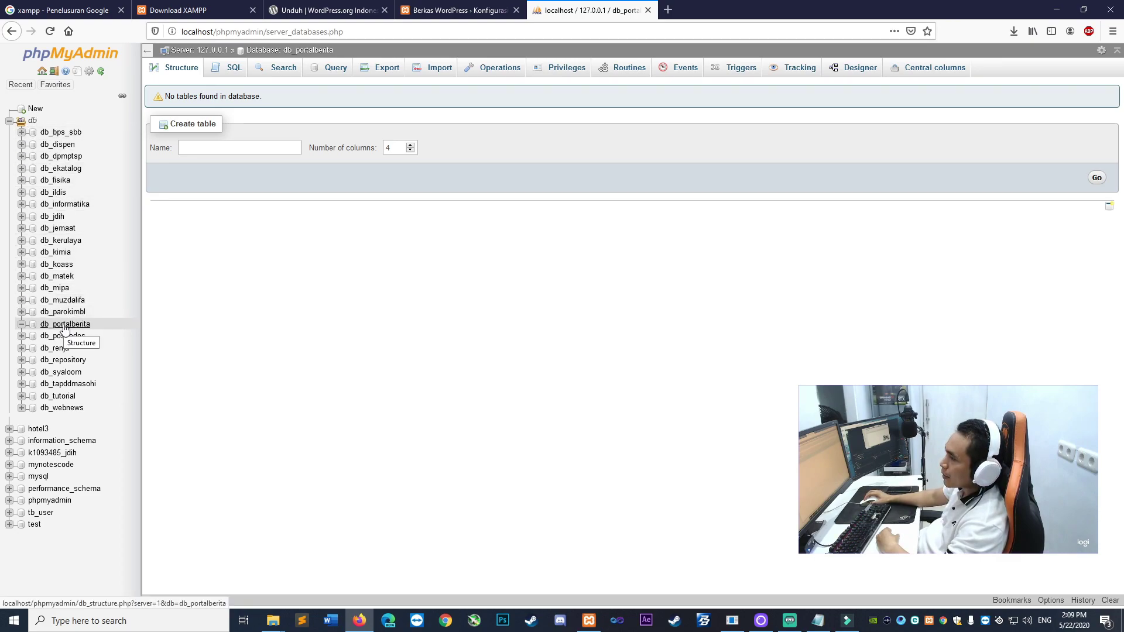
click(87, 325)
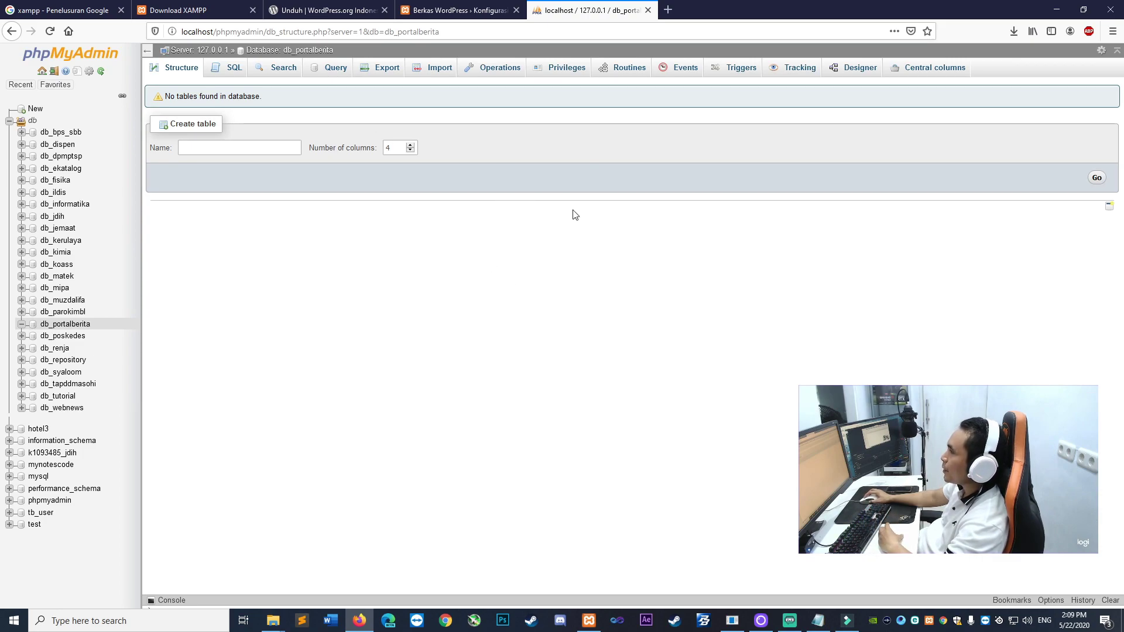
click(460, 10)
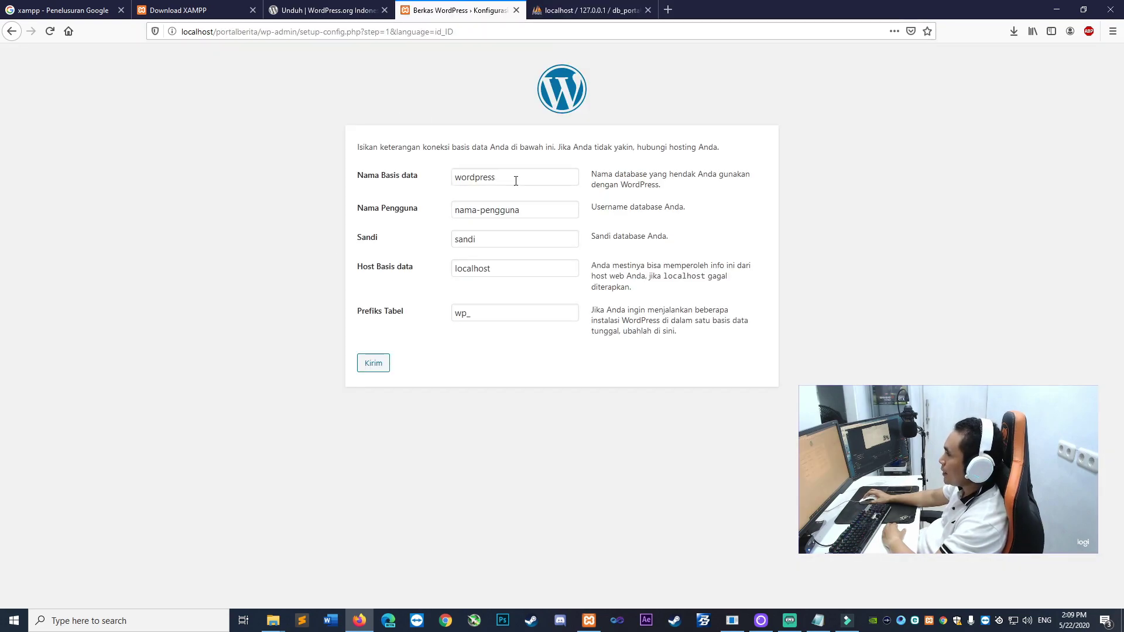
Enter database name db_portalberita, username root, and clear the password
double_click(515, 181)
text(db_portalberita)
click(317, 197)
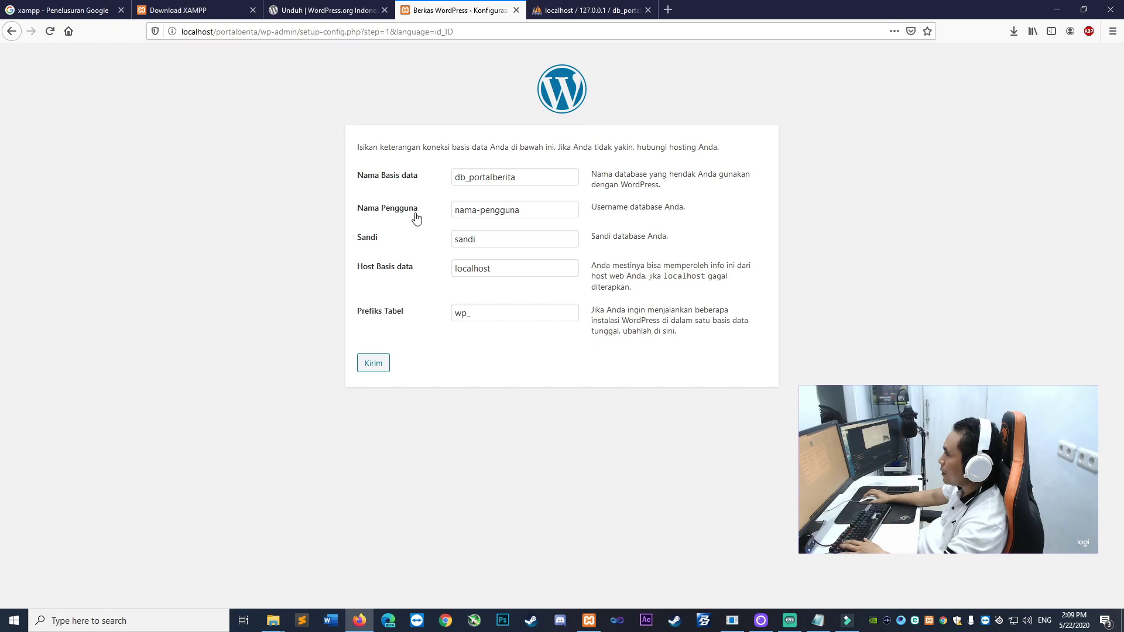
drag(356, 208, 436, 209)
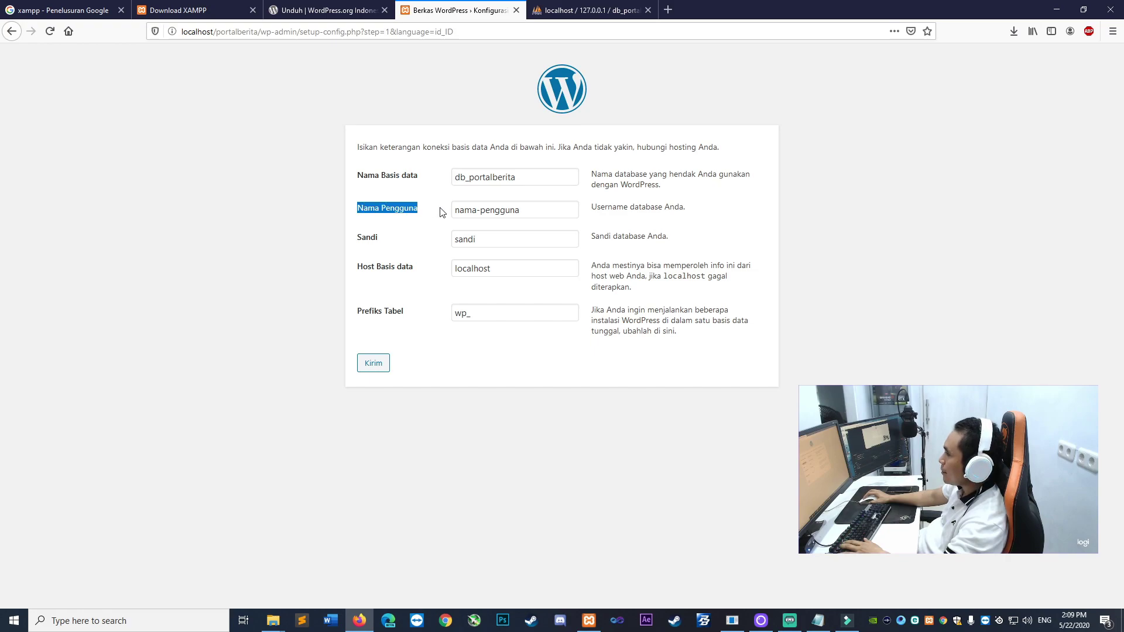
click(361, 241)
click(489, 210)
key(ctrl+a)
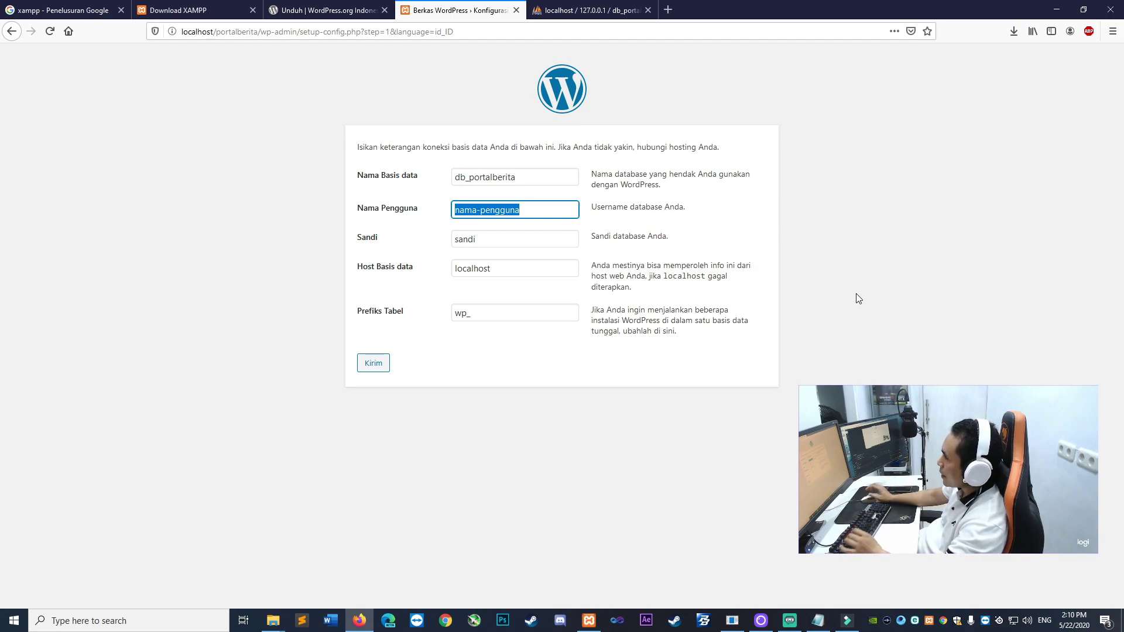
text(root)
key(Tab)
key(BackSpace)
click(201, 265)
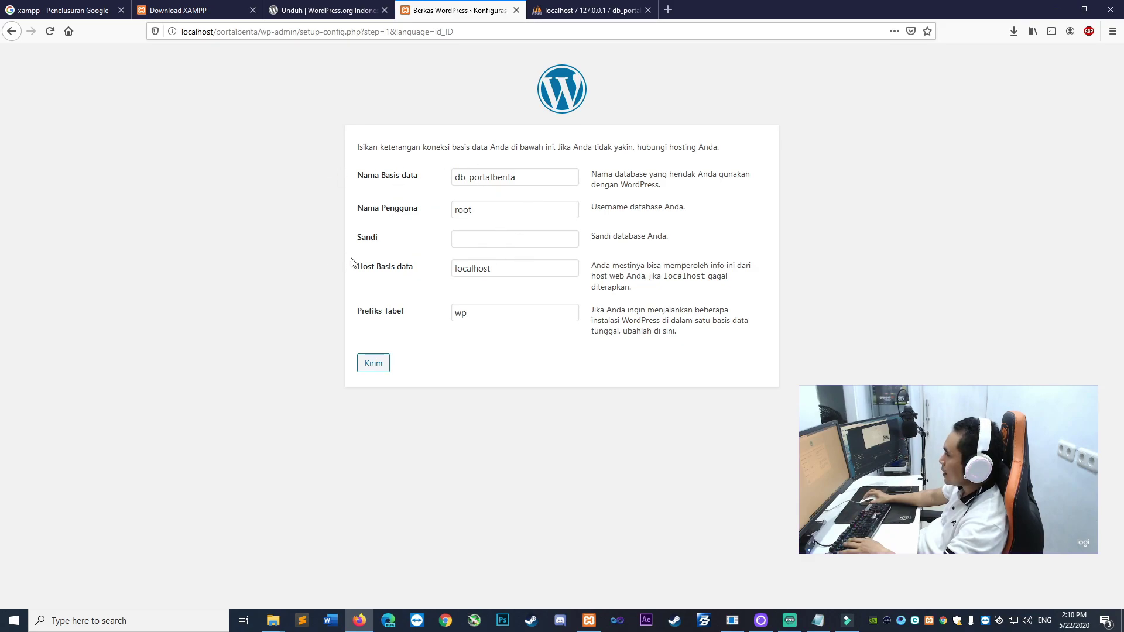
Keep the password blank, host localhost, and table prefix wp_
drag(467, 211, 422, 215)
key(Tab)
click(262, 268)
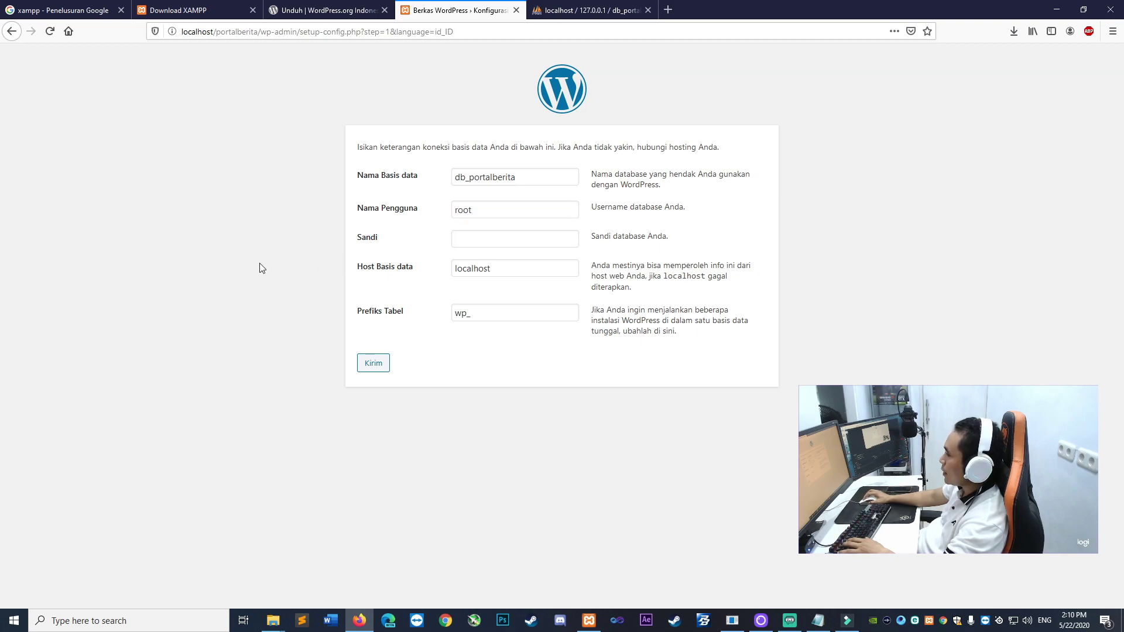
drag(517, 270, 379, 264)
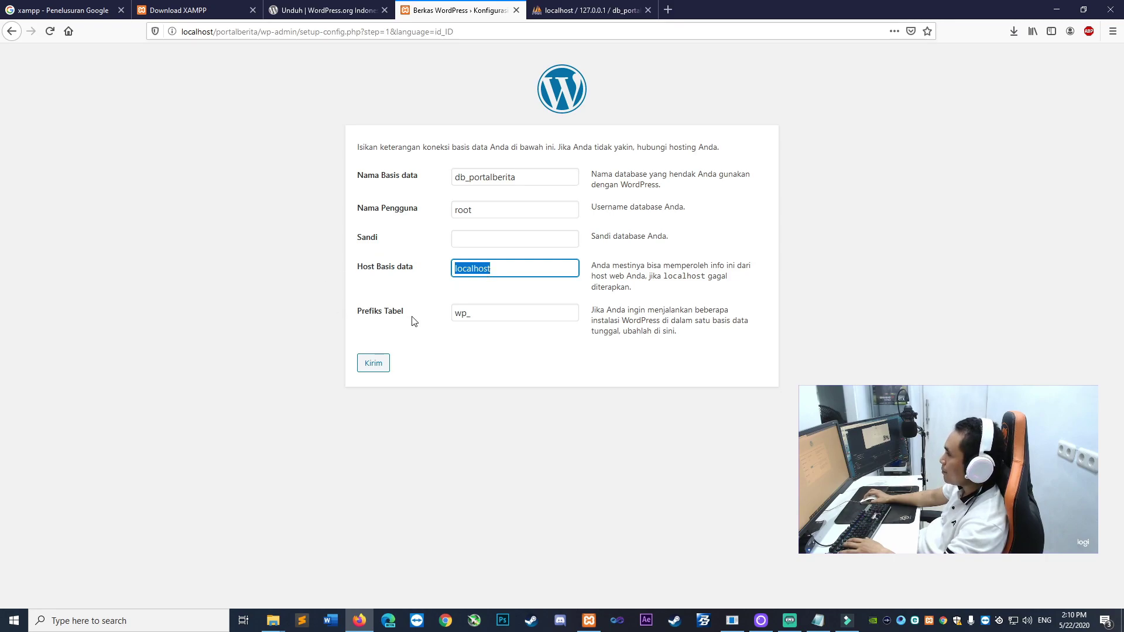
key(Tab)
click(200, 313)
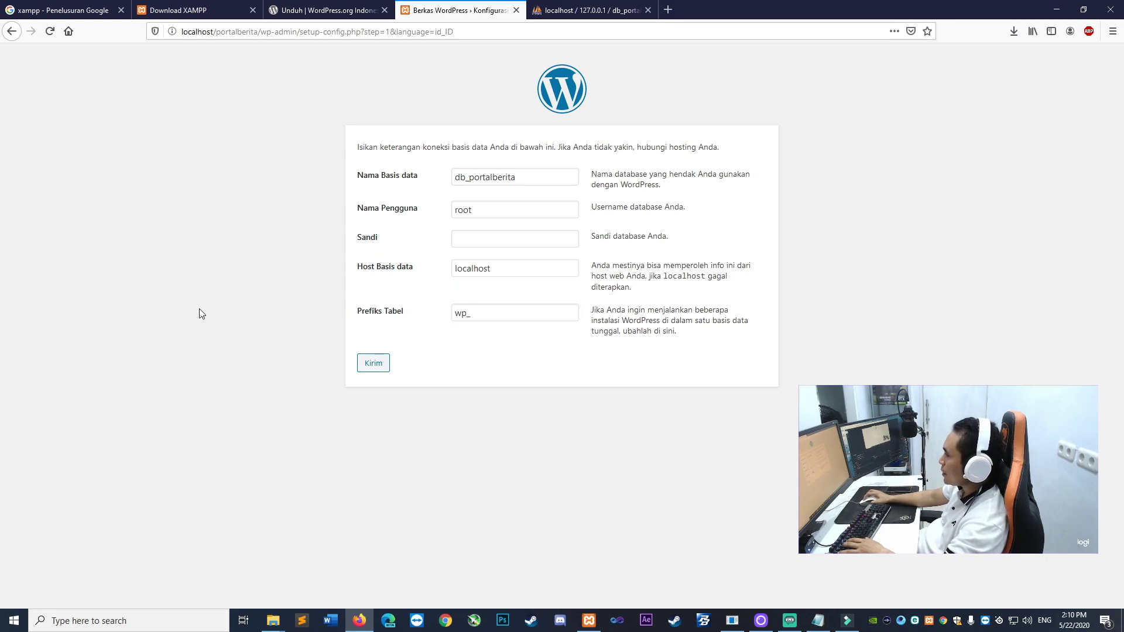
drag(496, 309, 417, 311)
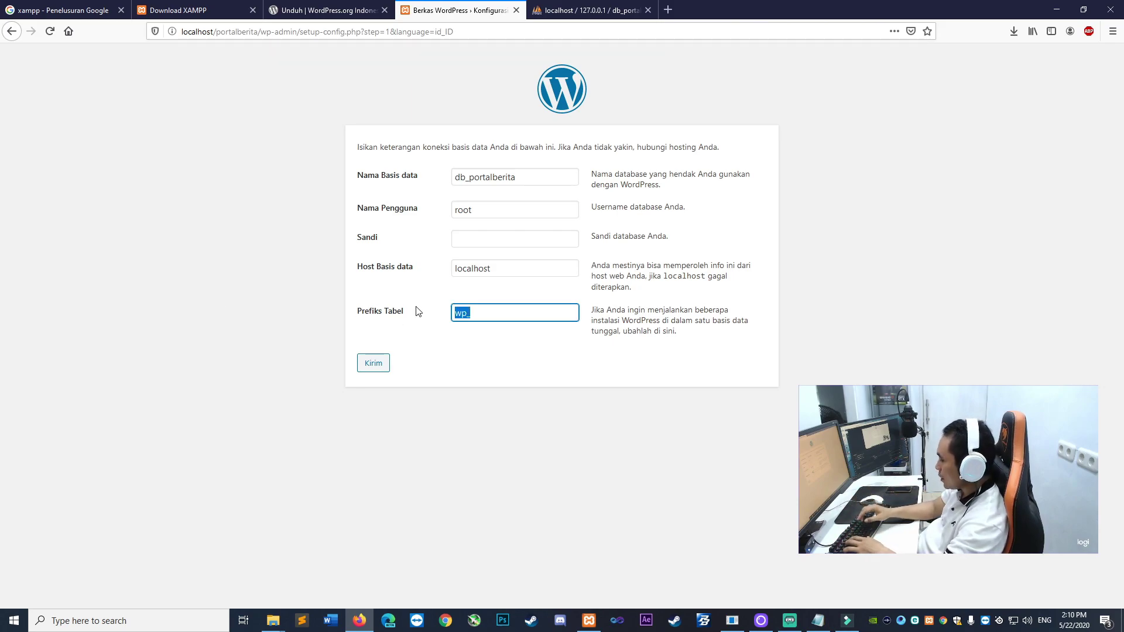
text(tb)
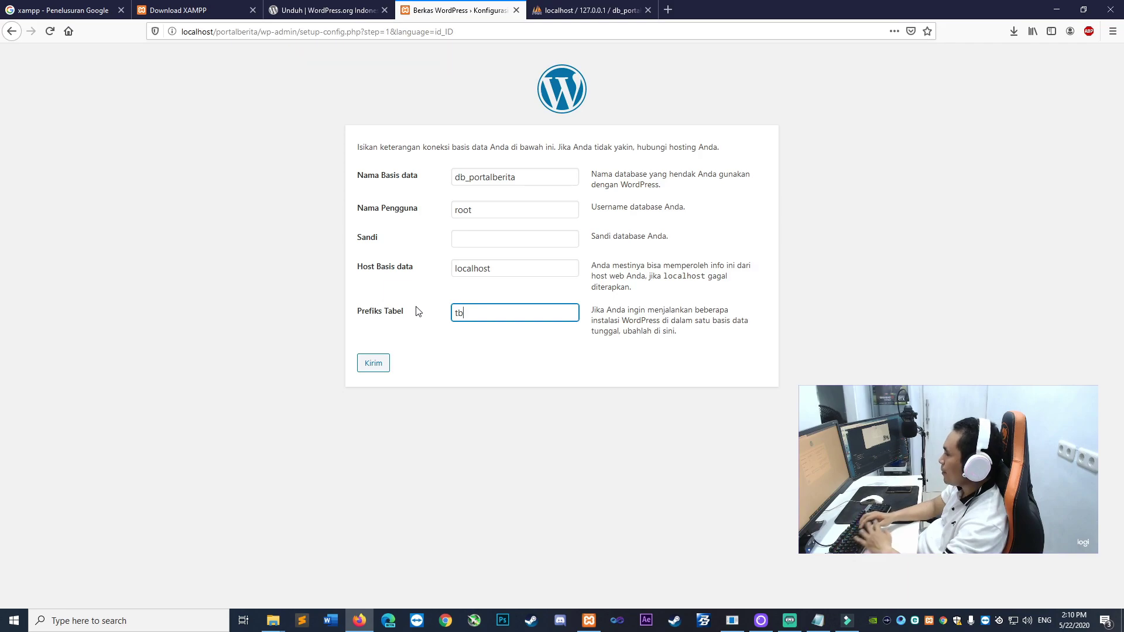
key(BackSpace)
key(BackSpace)
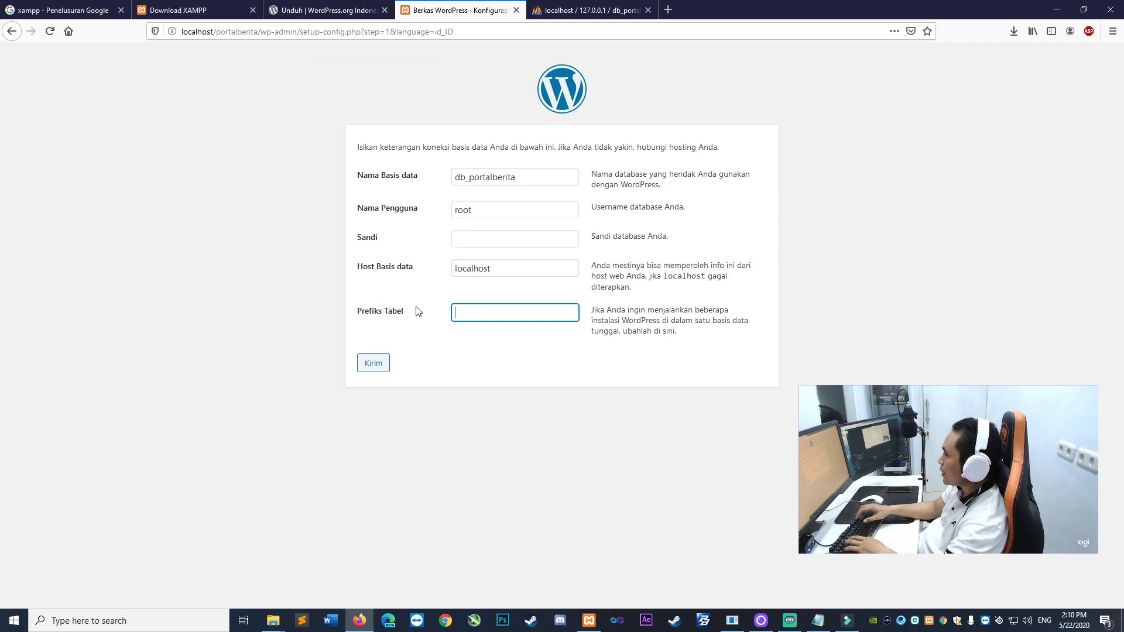
text(wp_)
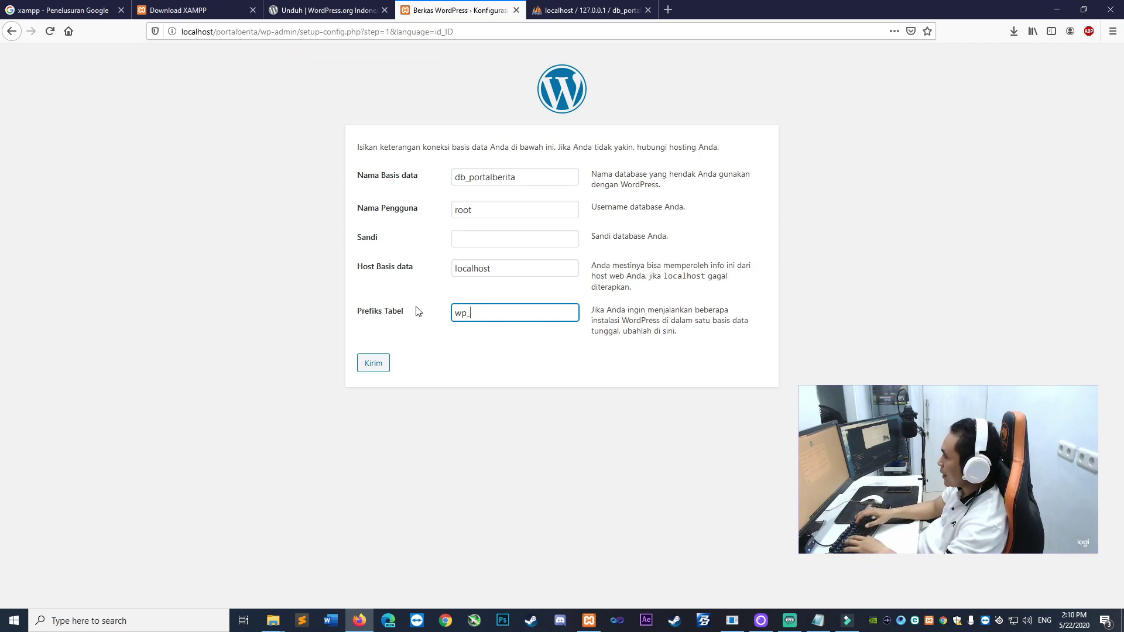
click(275, 346)
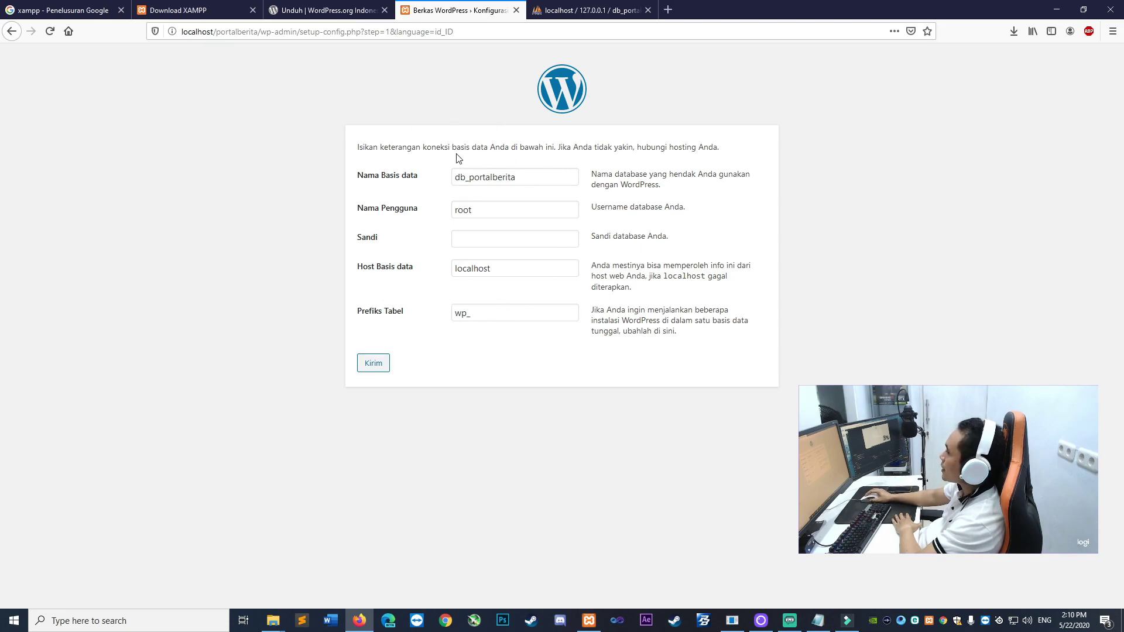
Submit the database details with the Kirim button
click(373, 367)
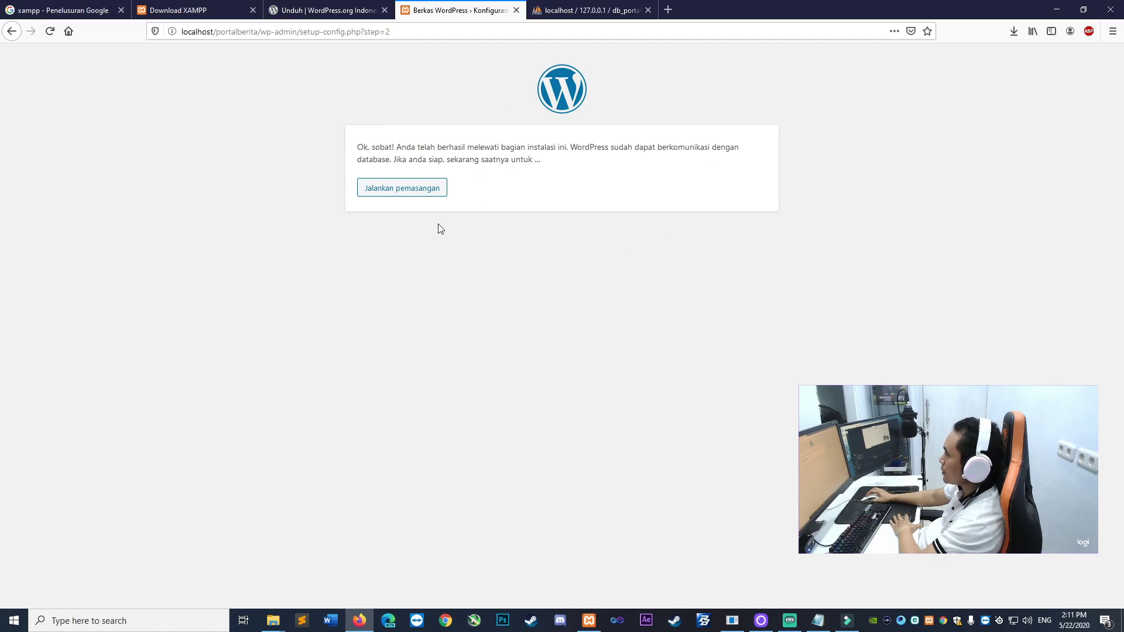
Enter site title 'Portal Berita Online' and admin username 'admin'
click(419, 187)
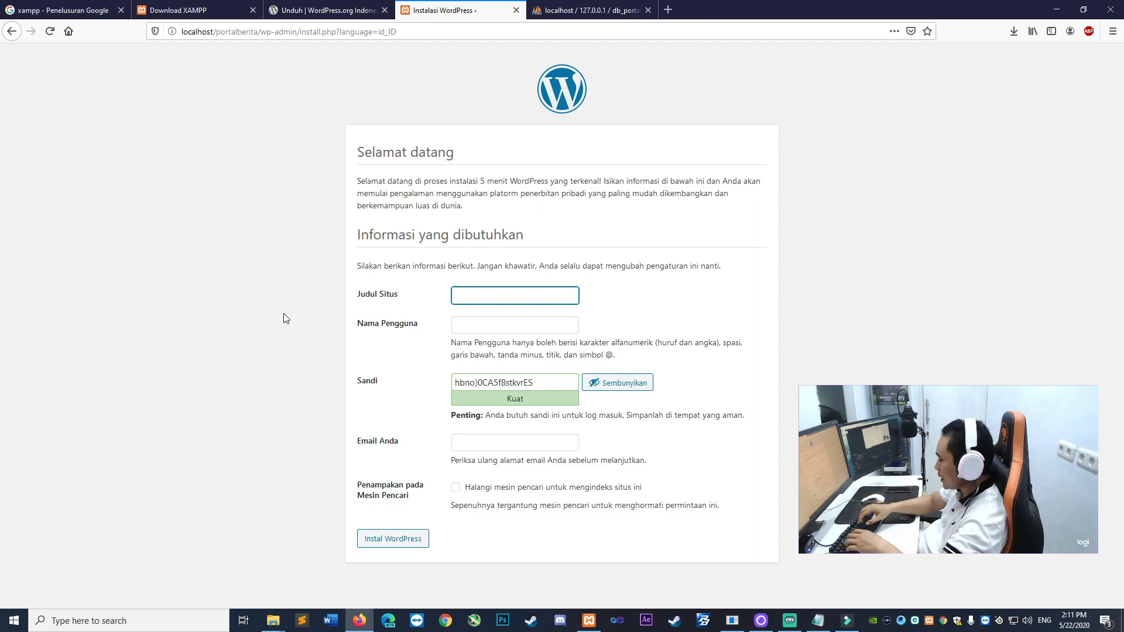
text(Portal Berita Online)
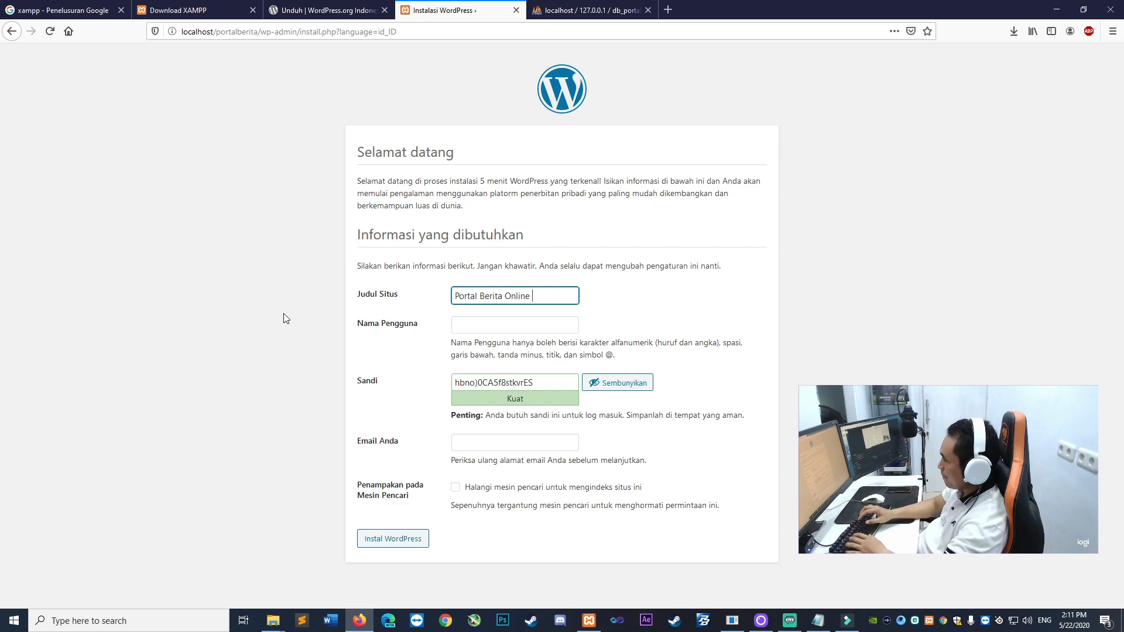
click(210, 265)
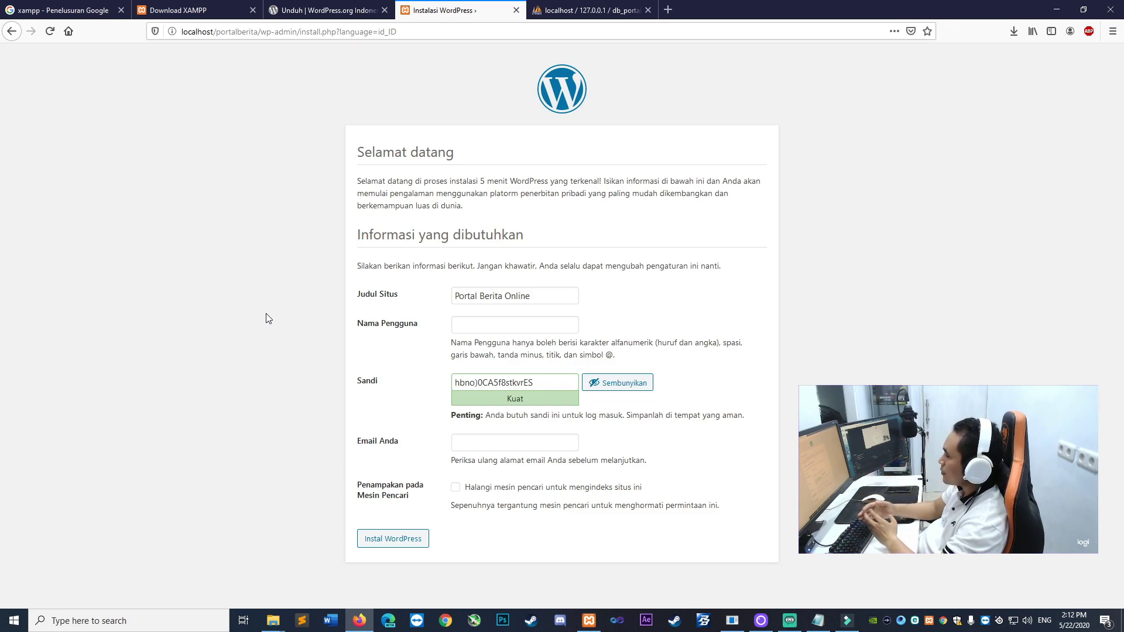
click(468, 321)
text(admin)
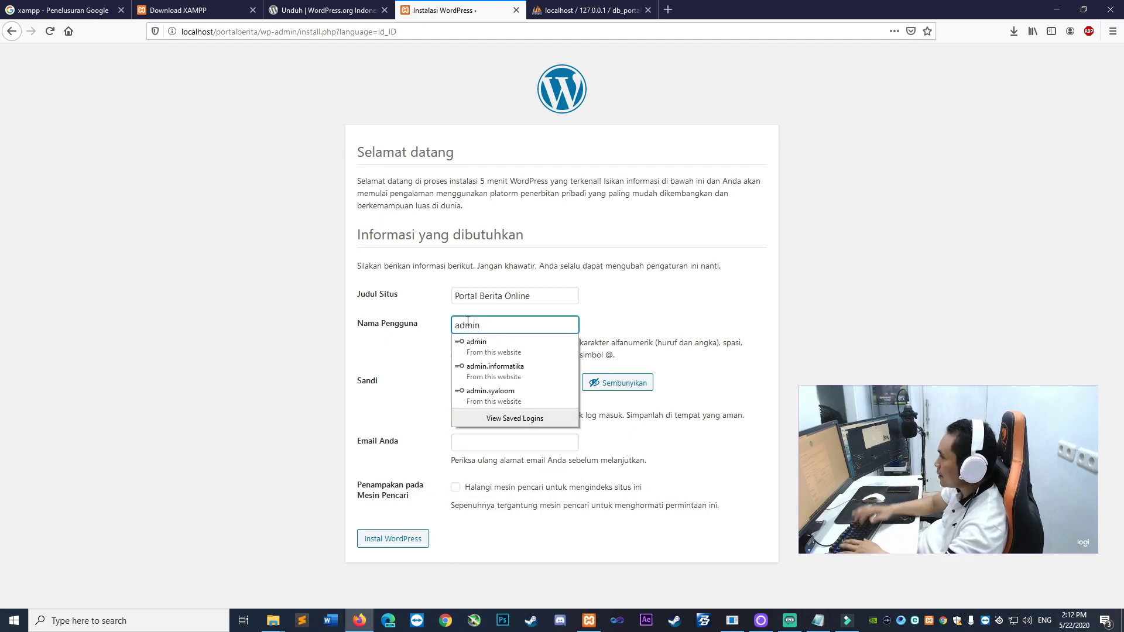
click(276, 319)
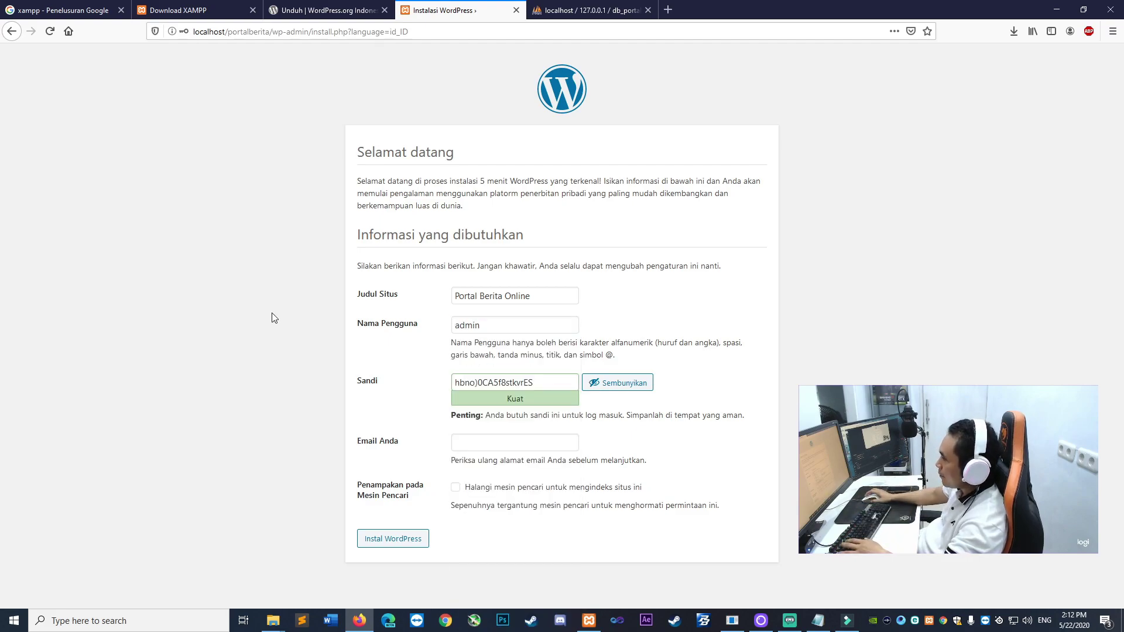
Replace the generated admin password with a custom password
click(557, 382)
key(ctrl+a)
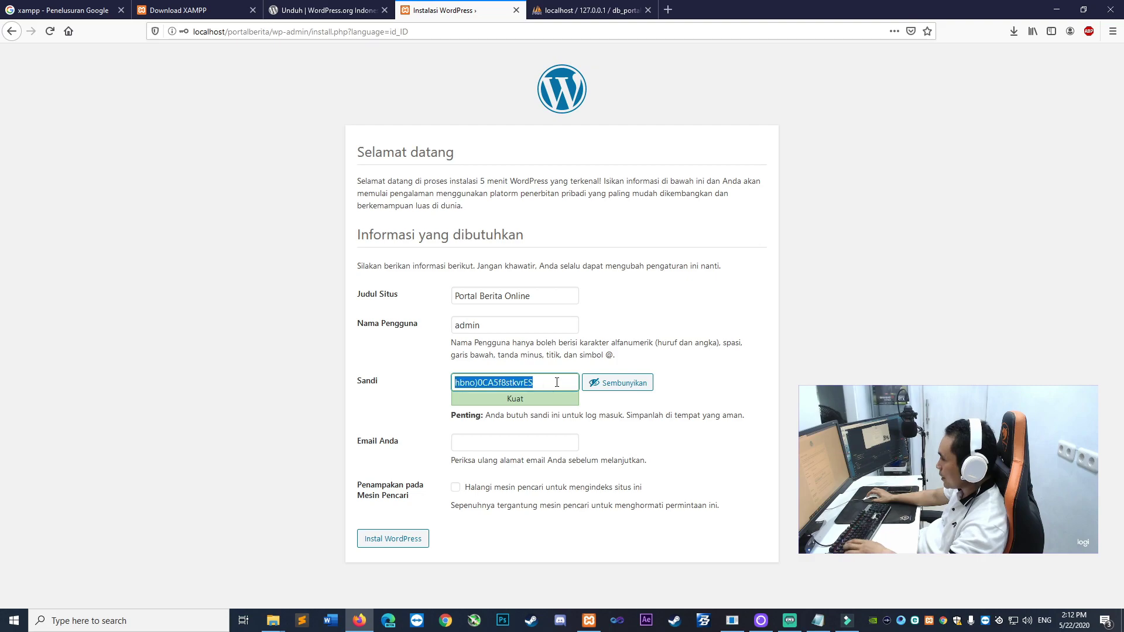
key(BackSpace)
click(206, 391)
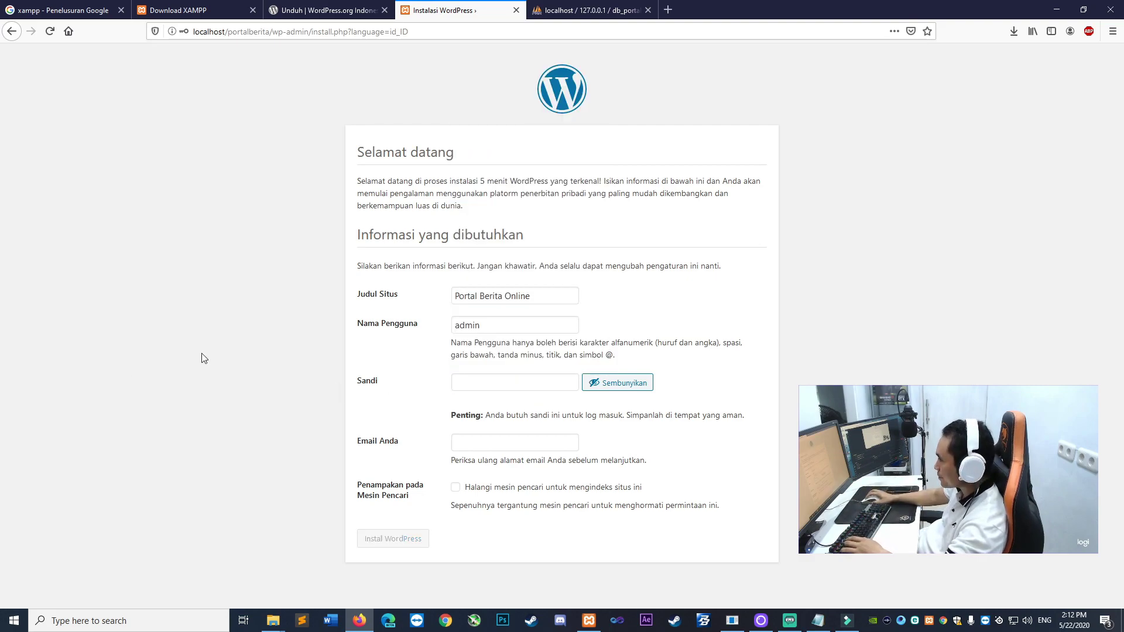
click(562, 382)
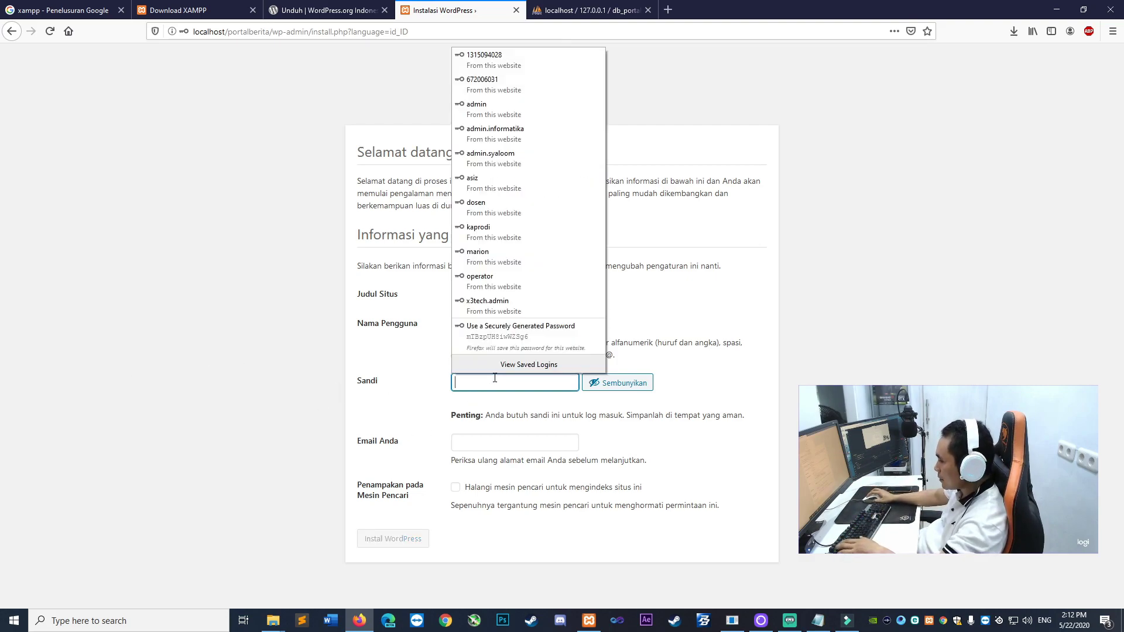
text(#admin2020#)
click(294, 346)
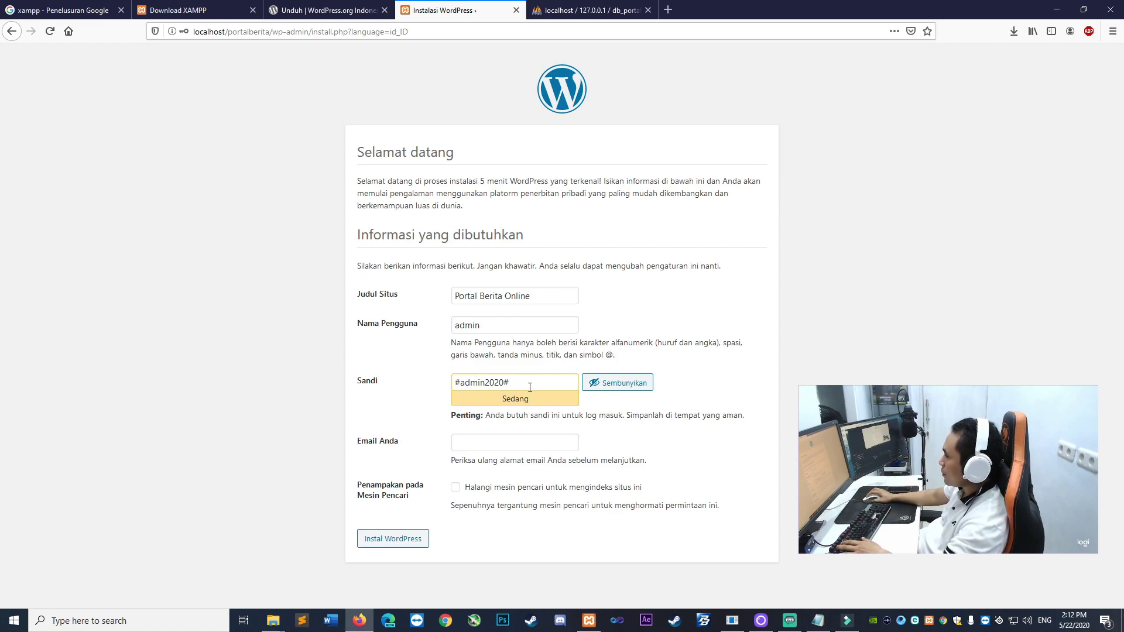
Fill in the admin e-mail address and launch Instal WordPress
click(472, 440)
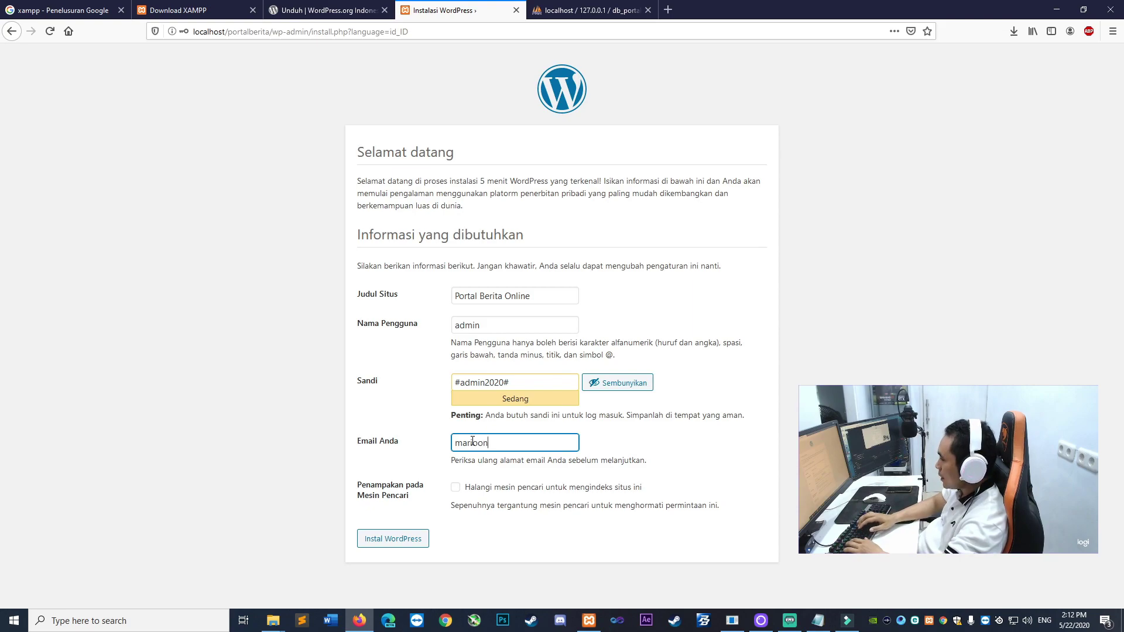
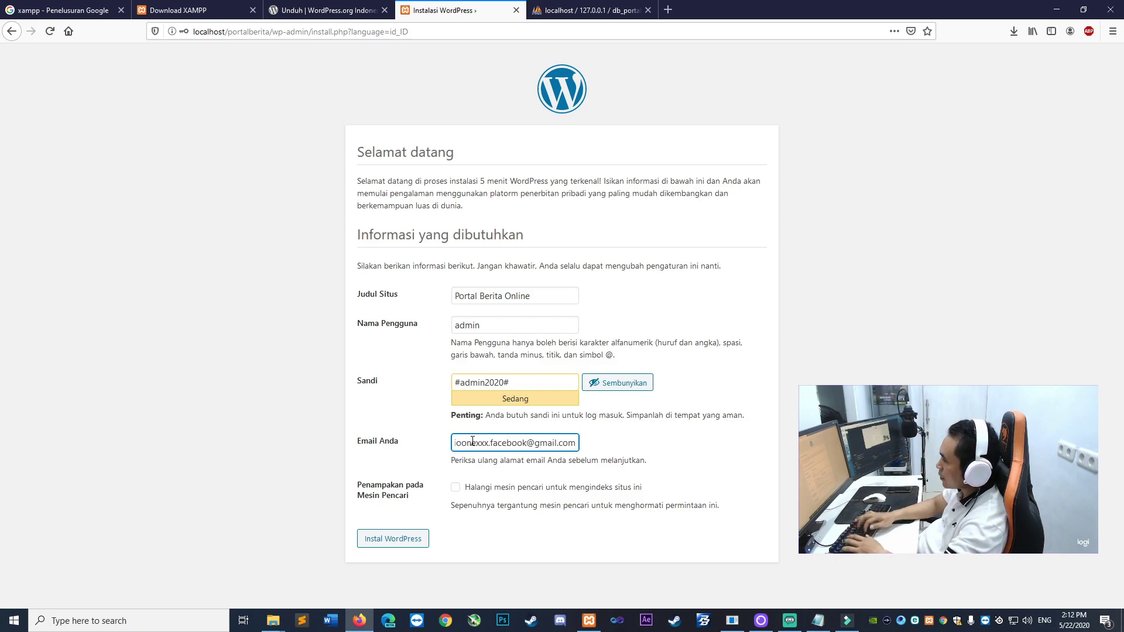
click(261, 414)
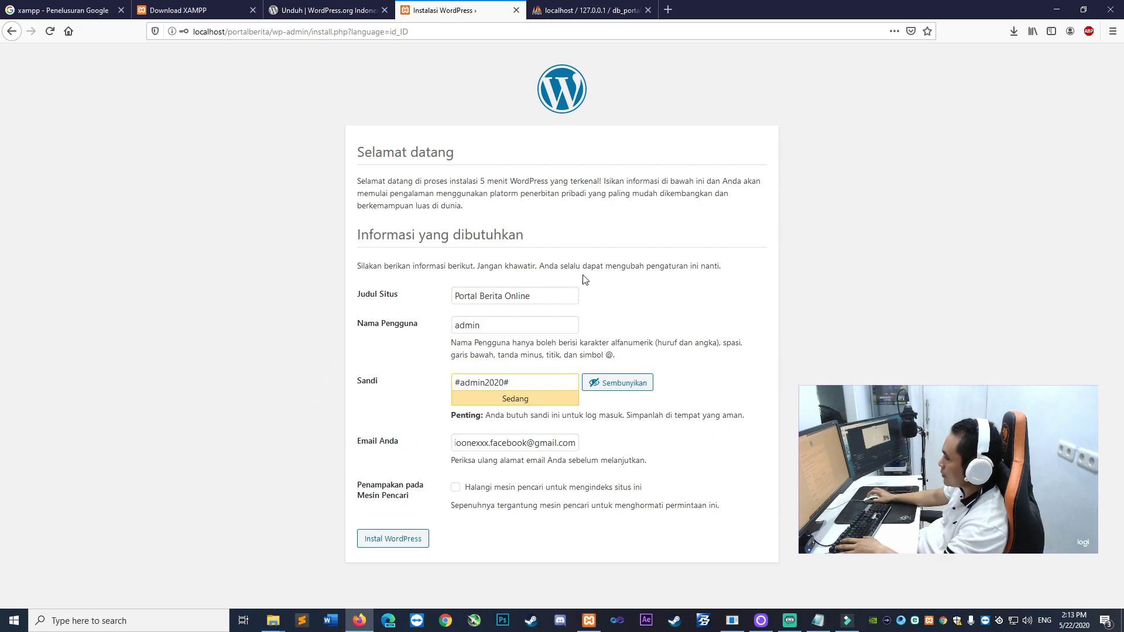
click(383, 546)
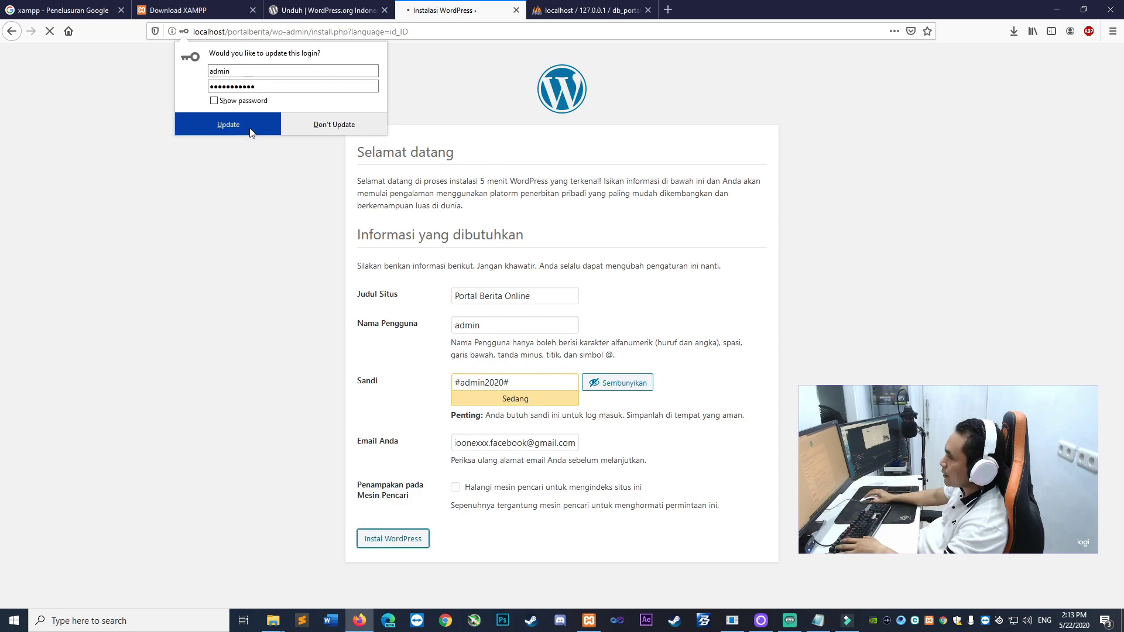
Dismiss Firefox's save-login prompt and highlight the Berhasil! confirmation that WordPress is installed
click(299, 125)
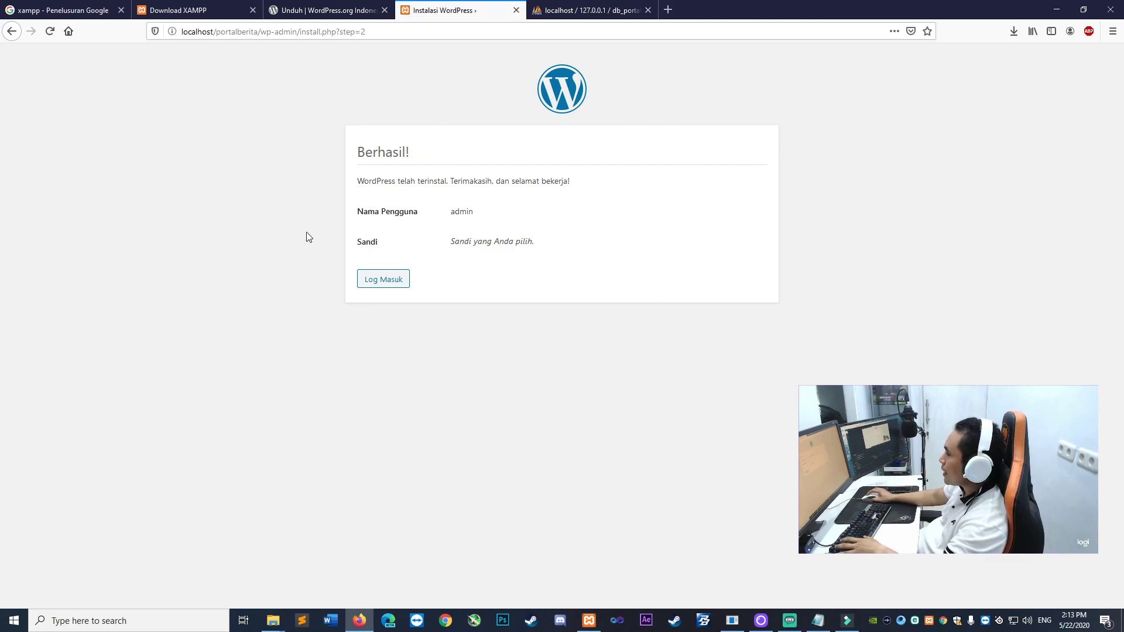
drag(355, 156, 427, 158)
drag(357, 182, 453, 182)
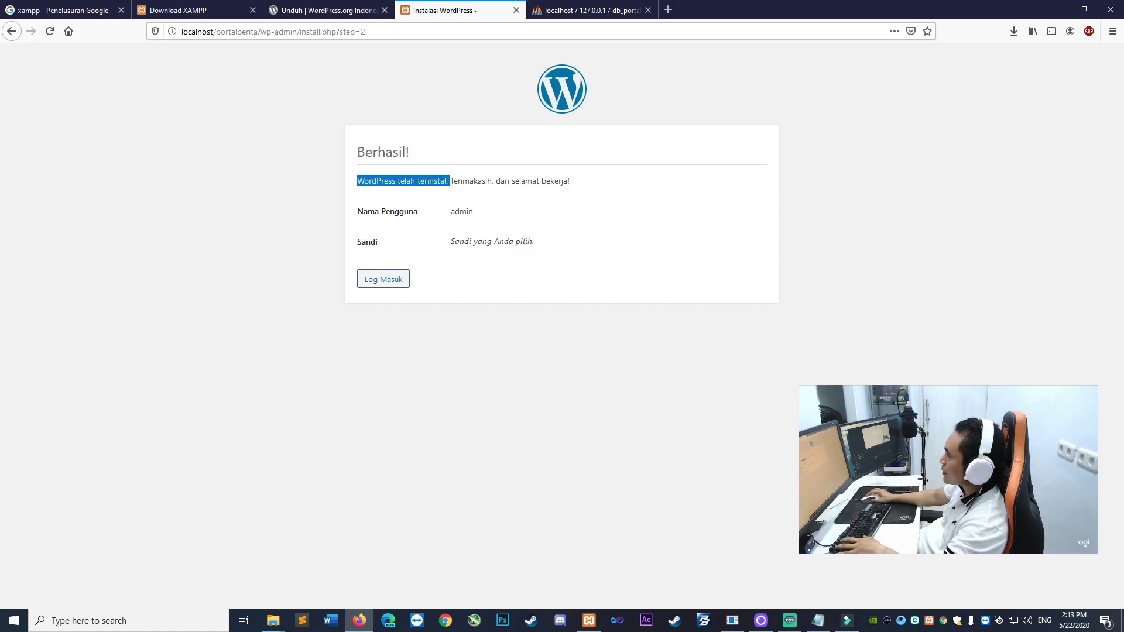
click(534, 185)
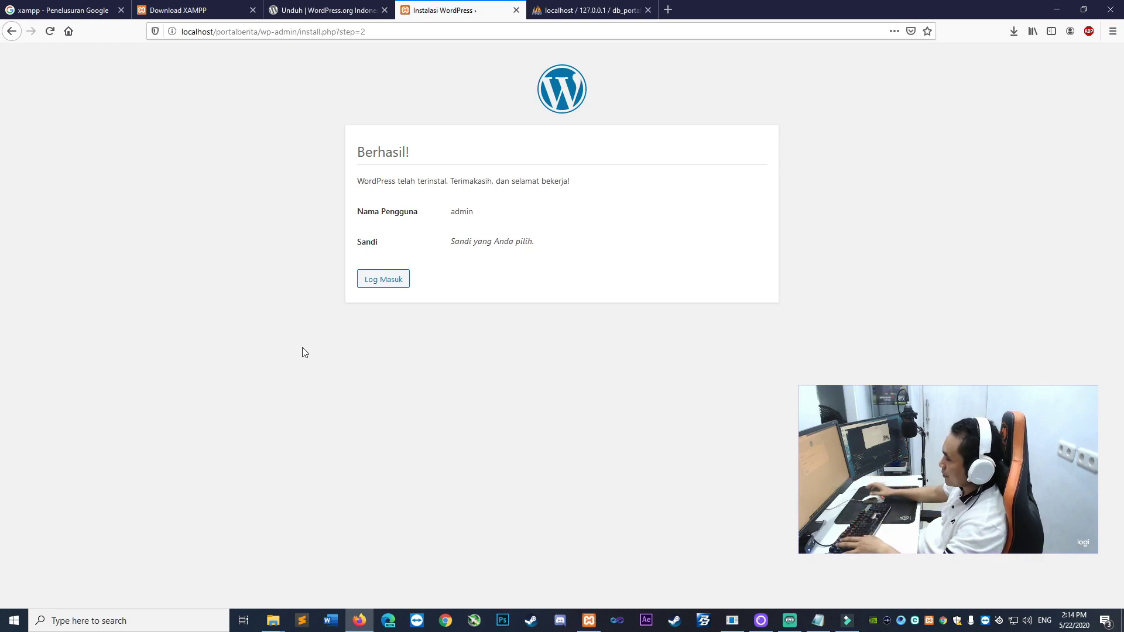
Log in as admin with the account password and Ingat Saya ticked
click(384, 280)
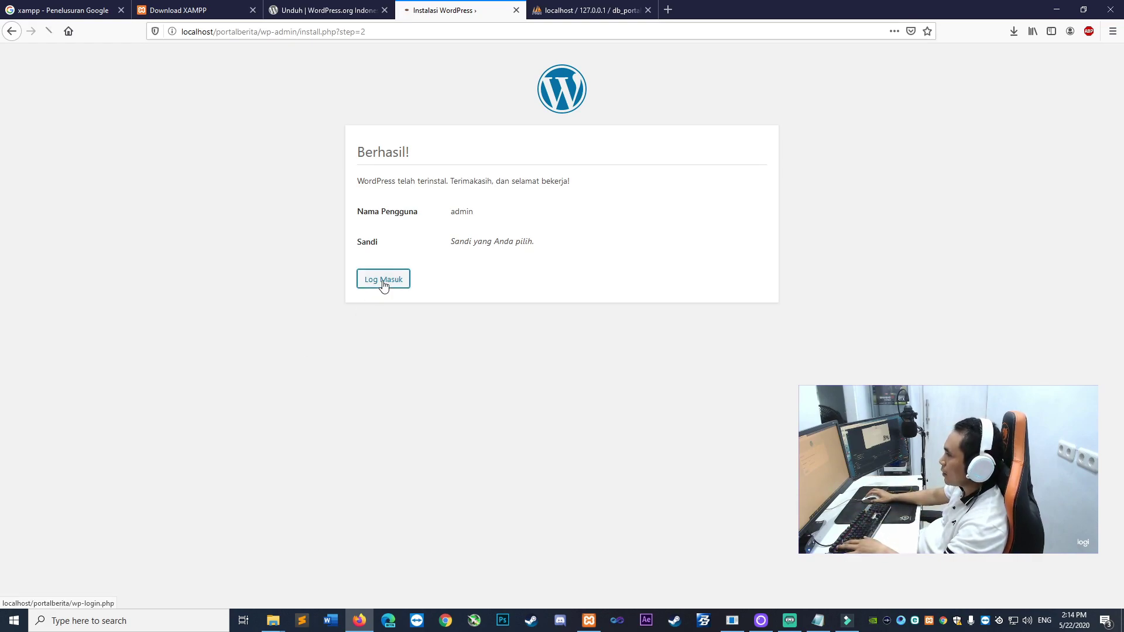
click(786, 256)
click(612, 240)
text(admin)
key(Tab)
click(629, 285)
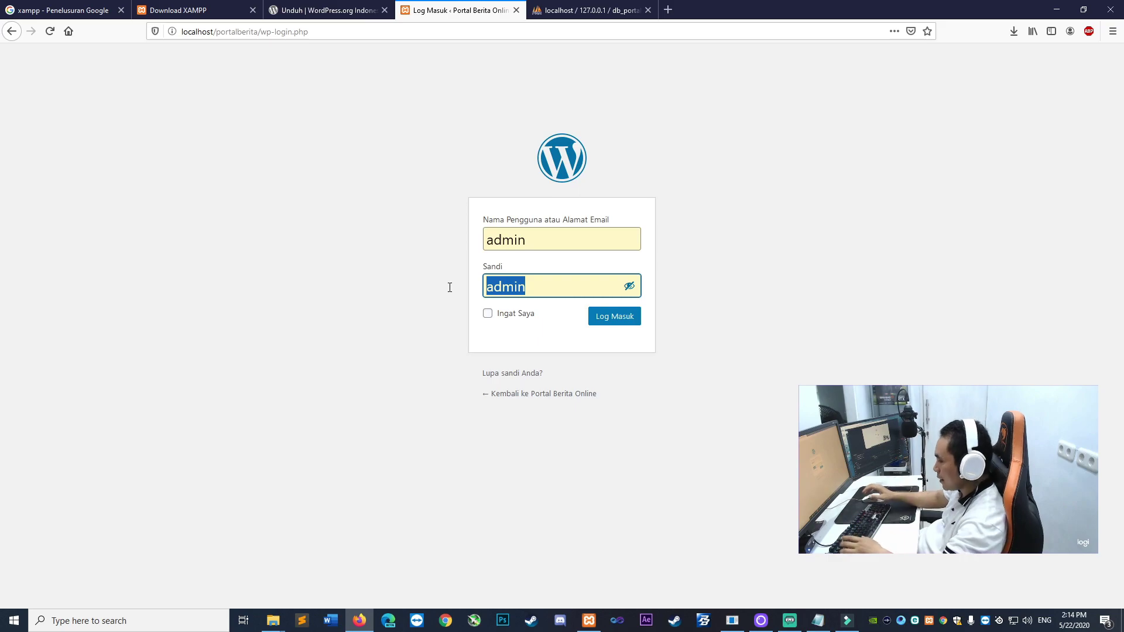
text(#admin2020)
key(BackSpace)
key(BackSpace)
key(BackSpace)
text(020#)
click(815, 239)
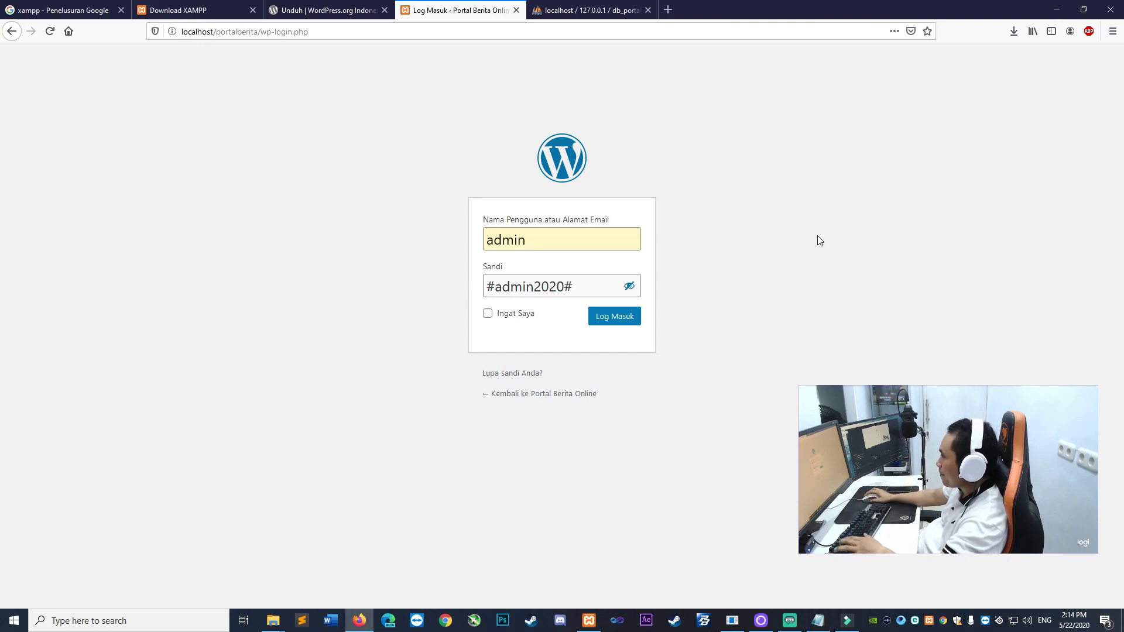
click(509, 319)
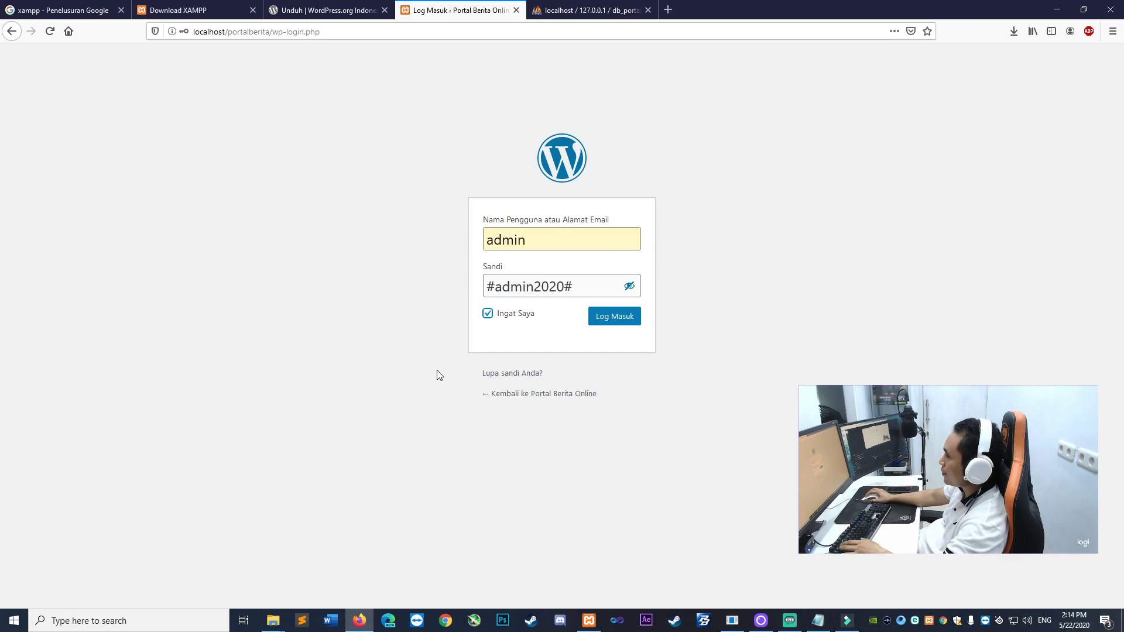
click(626, 321)
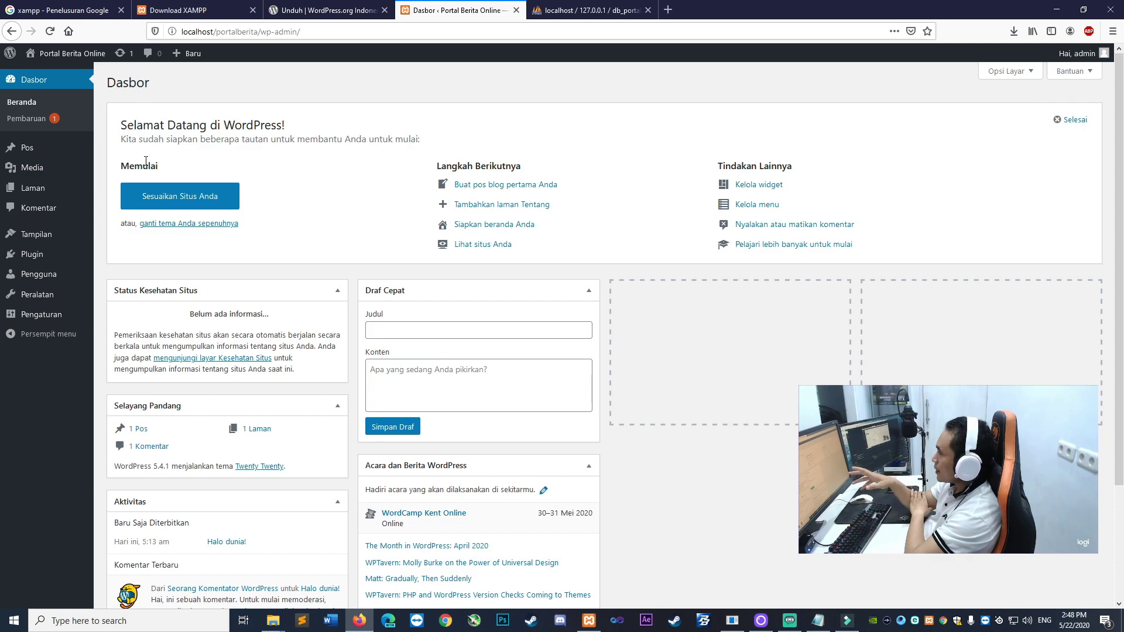
Open a spare tab and start entering the localhost address
click(668, 10)
click(522, 36)
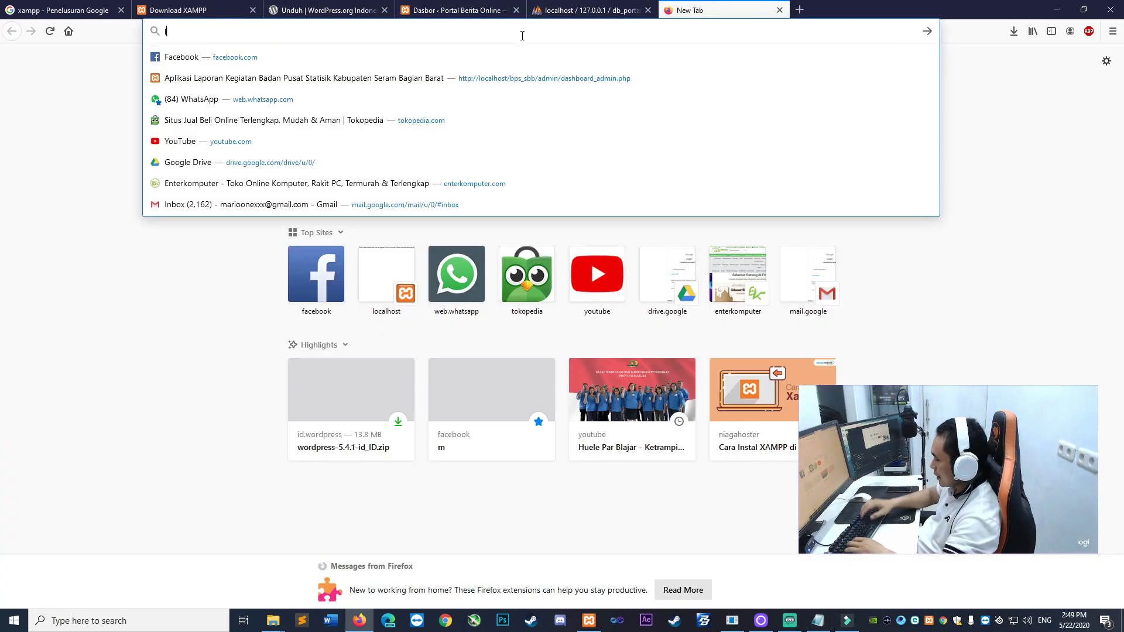
text(loca)
key(Right)
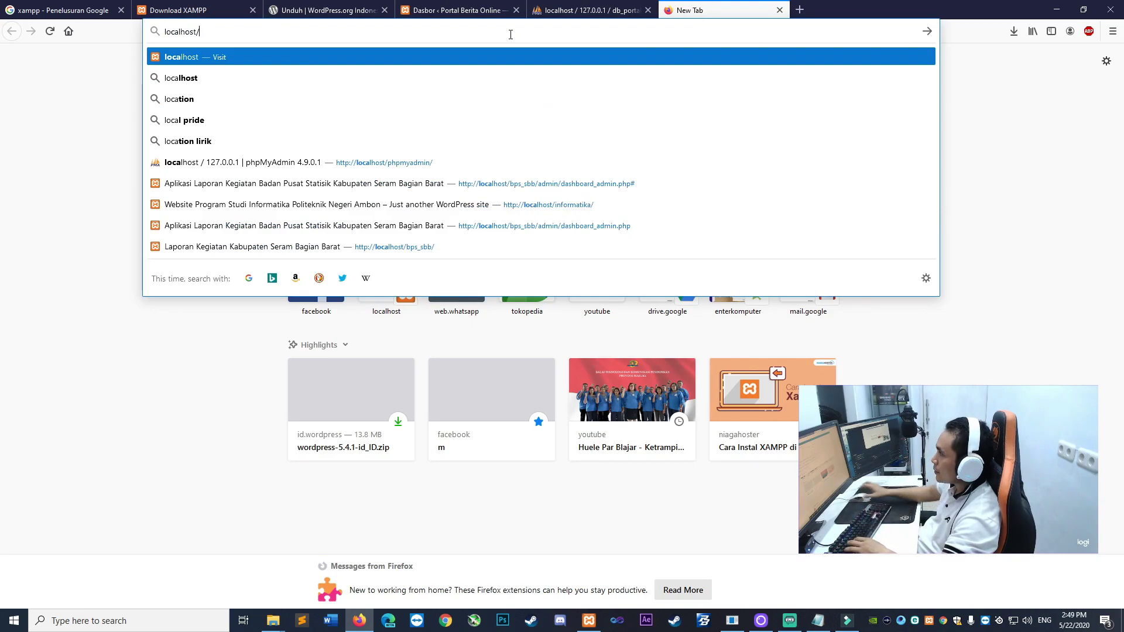
Open the public site via Kunjungi Situs in a new tab, glance at it, then close that tab
click(459, 10)
mouse_move(69, 58)
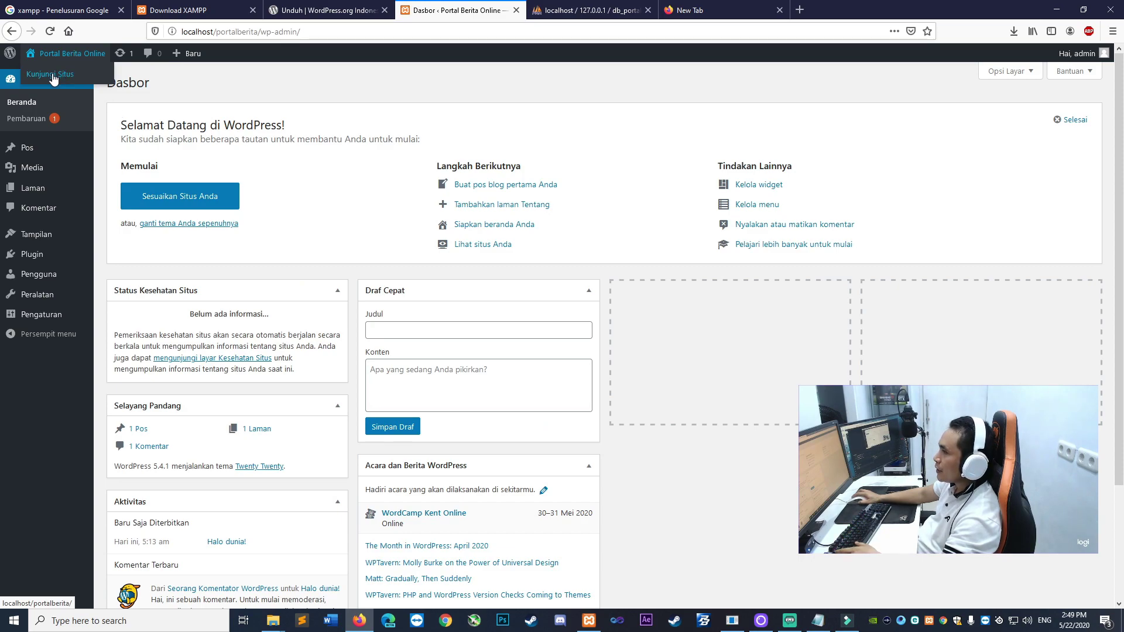
right_click(50, 76)
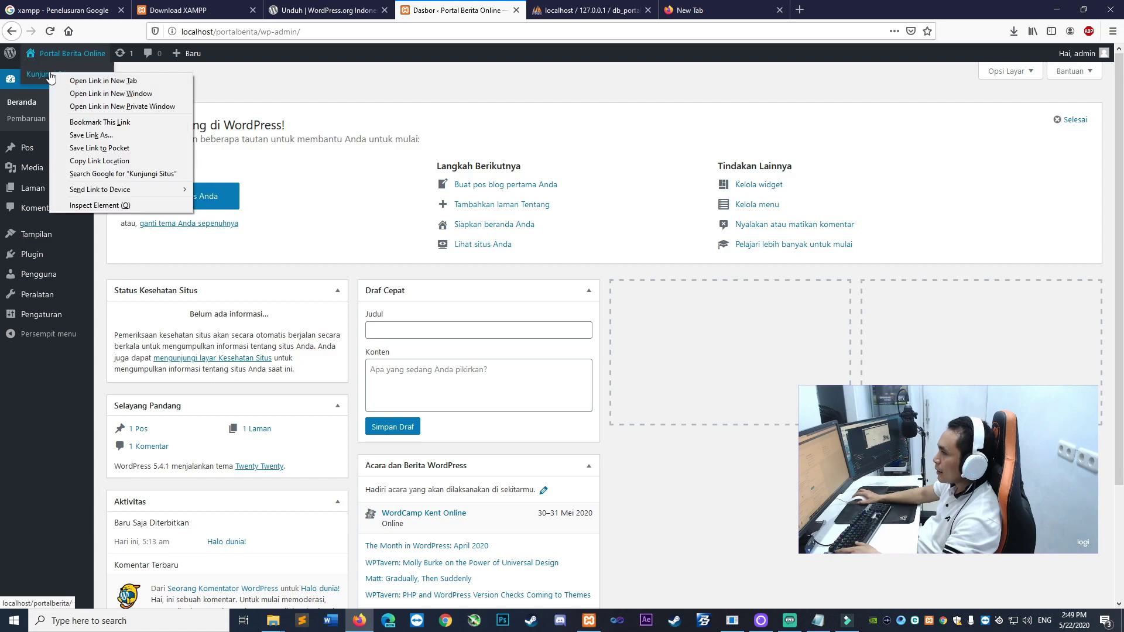
click(103, 81)
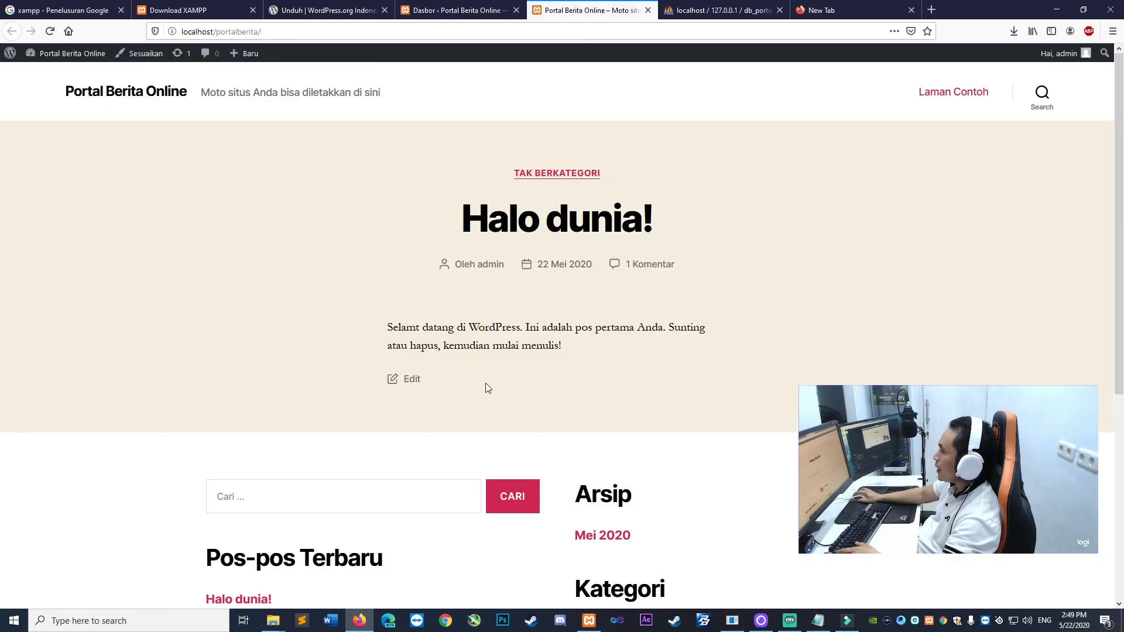
scroll(459, 419, down, 5)
scroll(429, 366, up, 5)
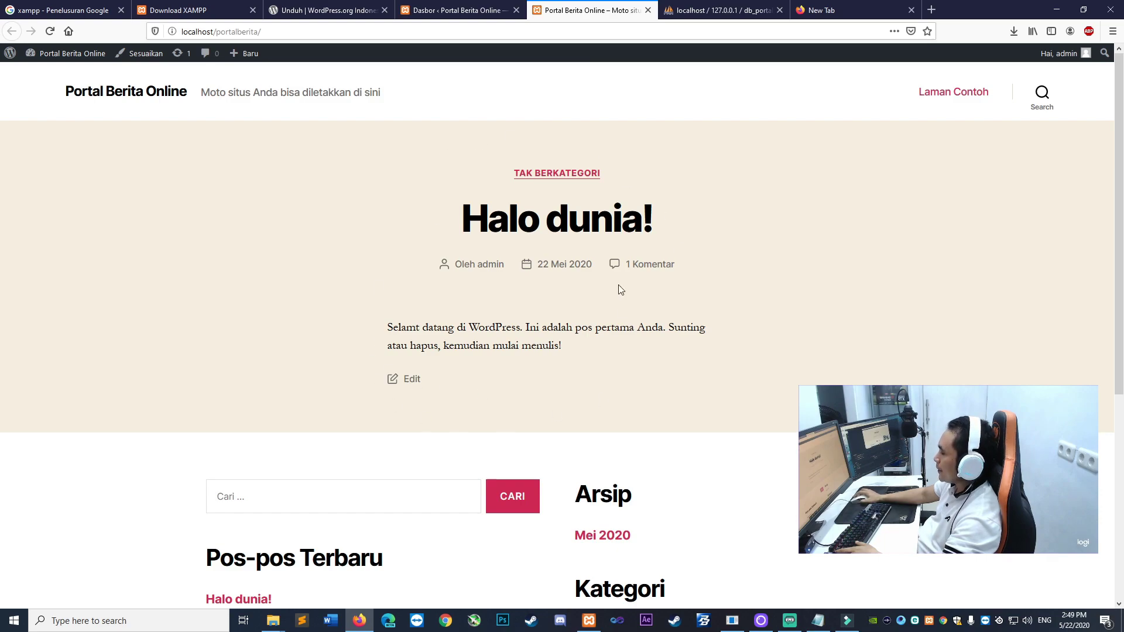
middle_click(606, 11)
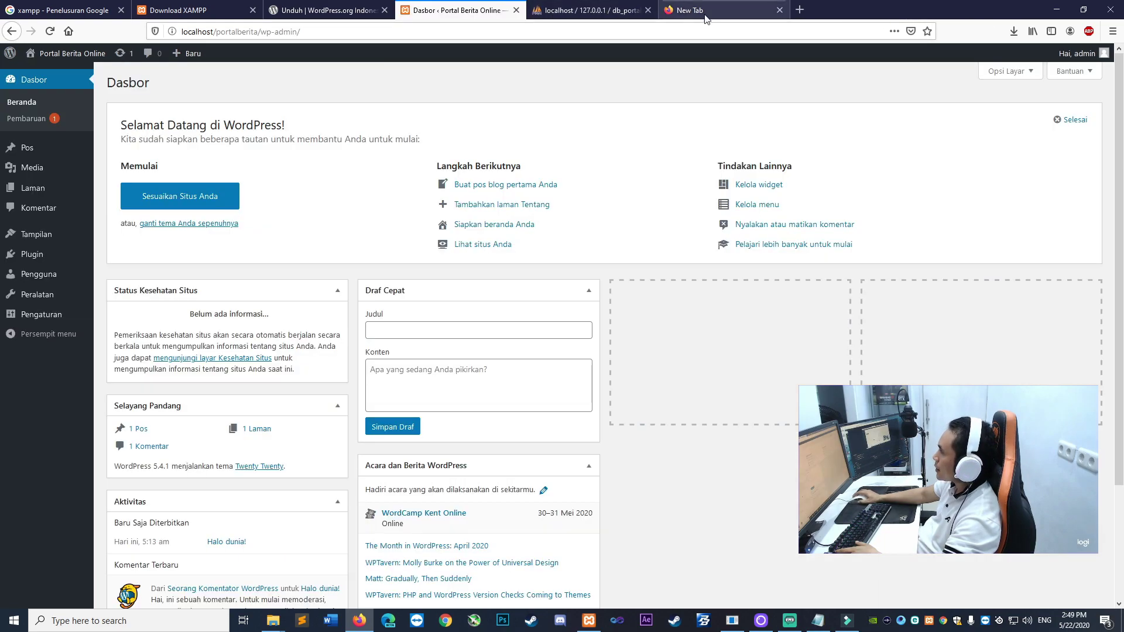
In the spare empty tab, enter localhost/ in the address bar
click(565, 33)
click(725, 9)
text(localhost/)
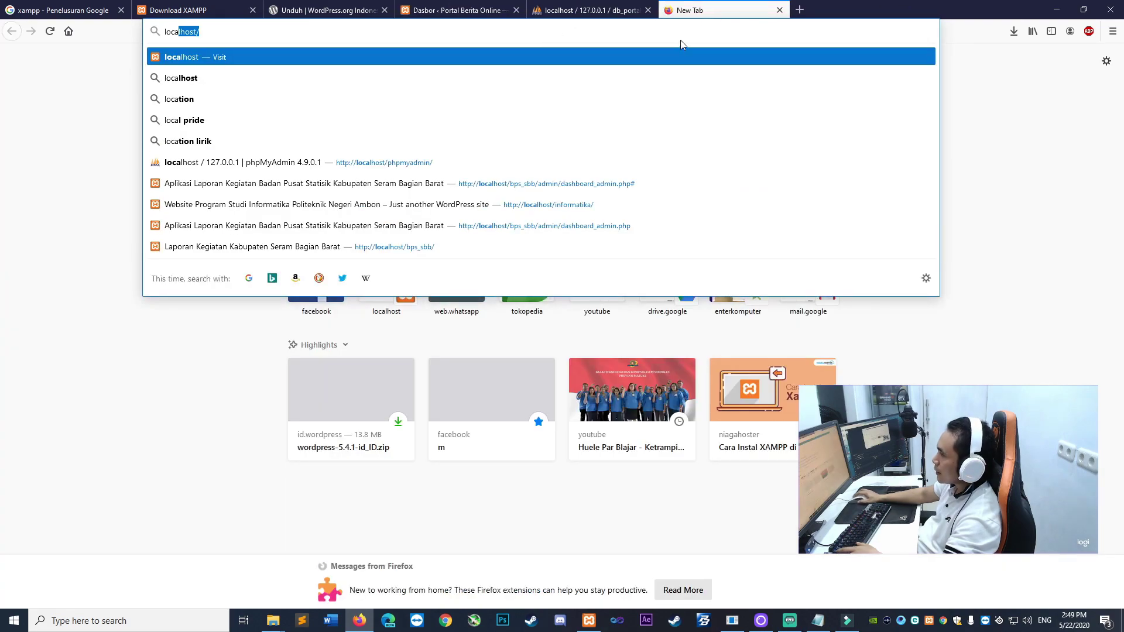
key(End)
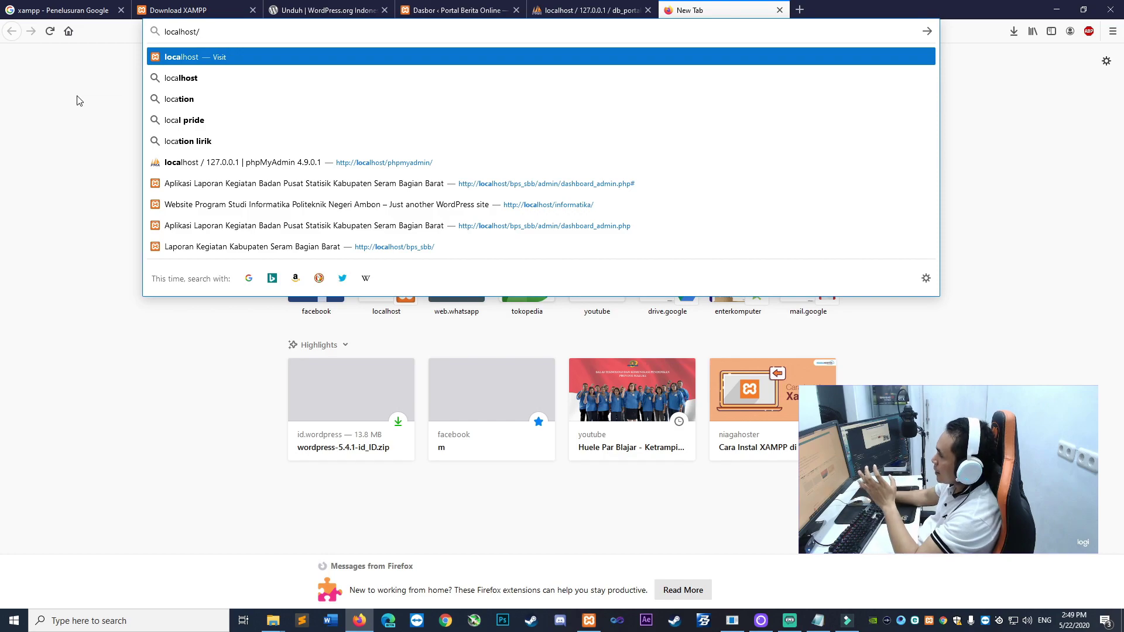
key(Escape)
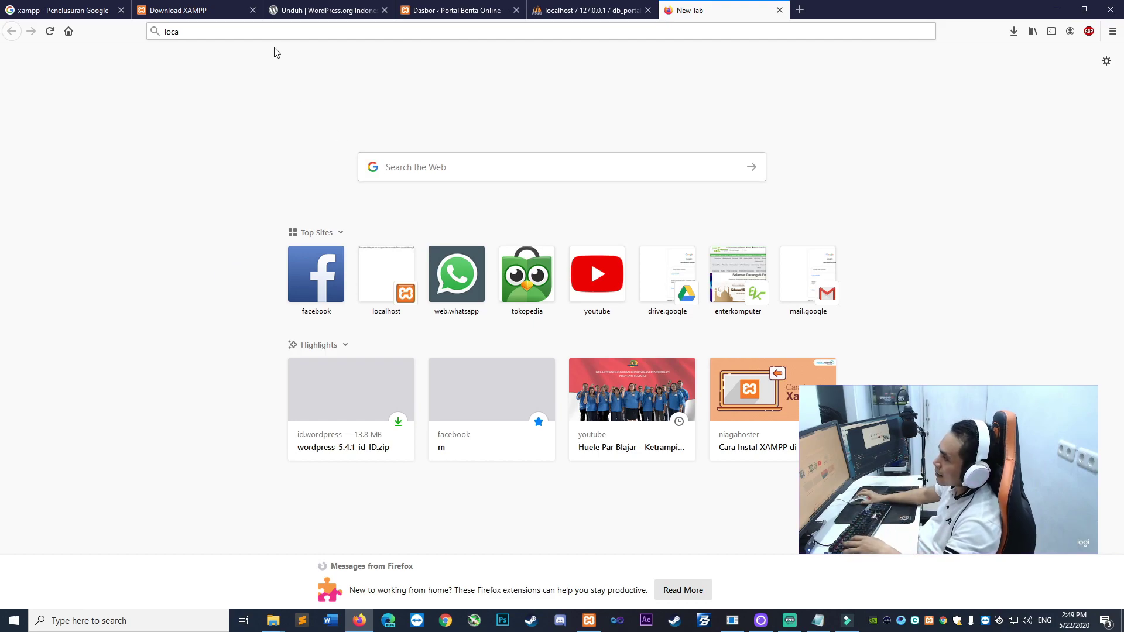
click(286, 33)
click(305, 36)
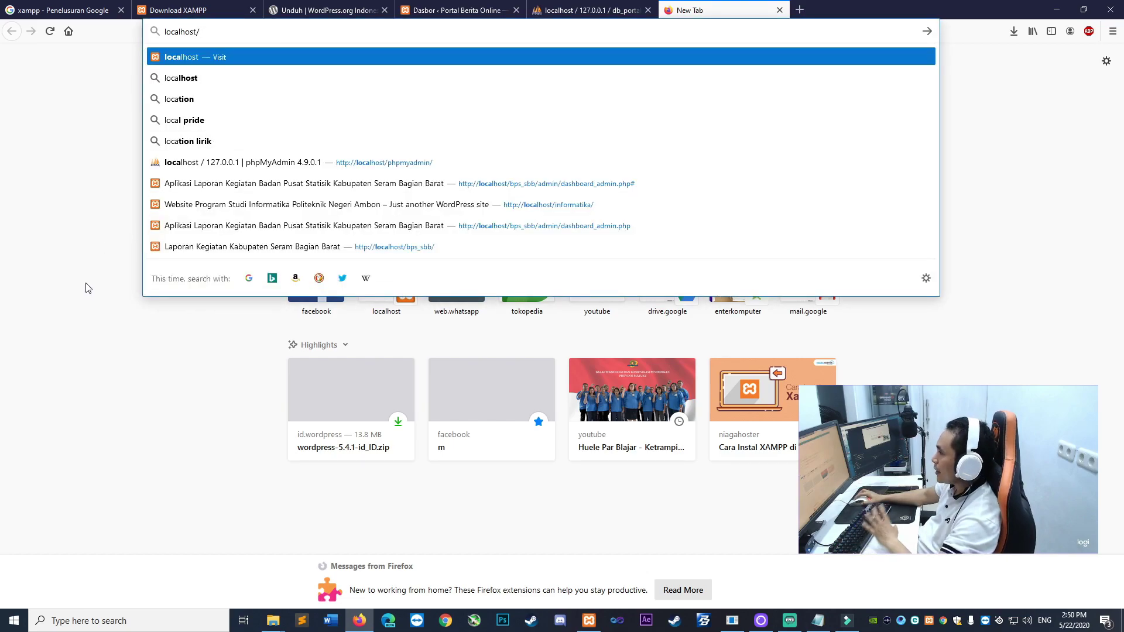
click(88, 293)
click(305, 36)
click(306, 37)
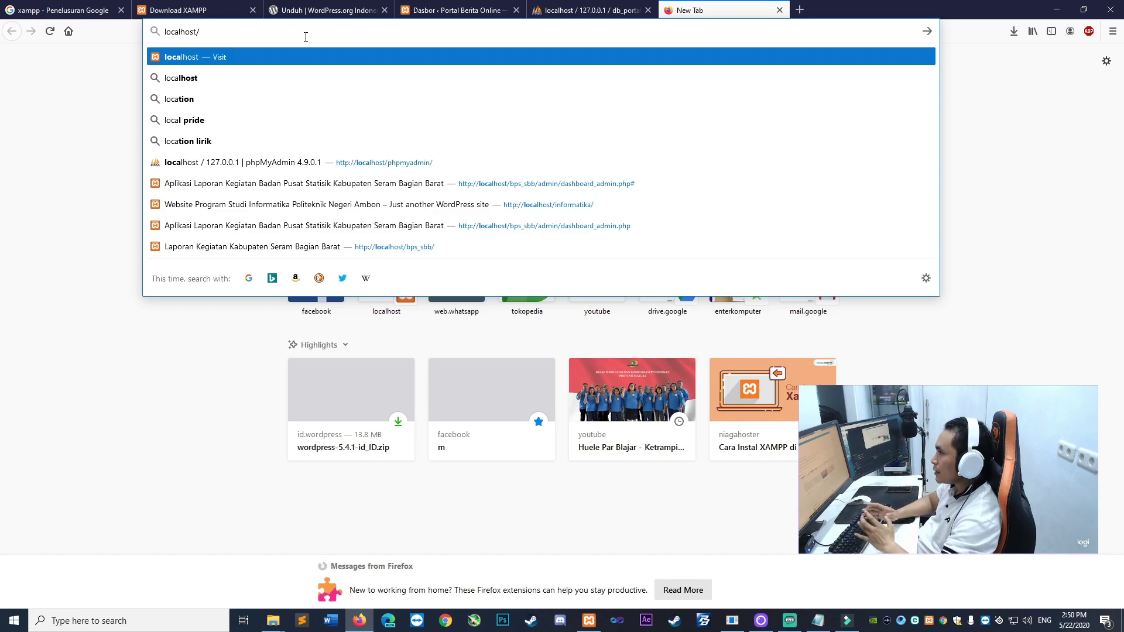
Load localhost/portalberita, then compare the dashboard tab with the site's front page tab
text(portalberita/)
key(Return)
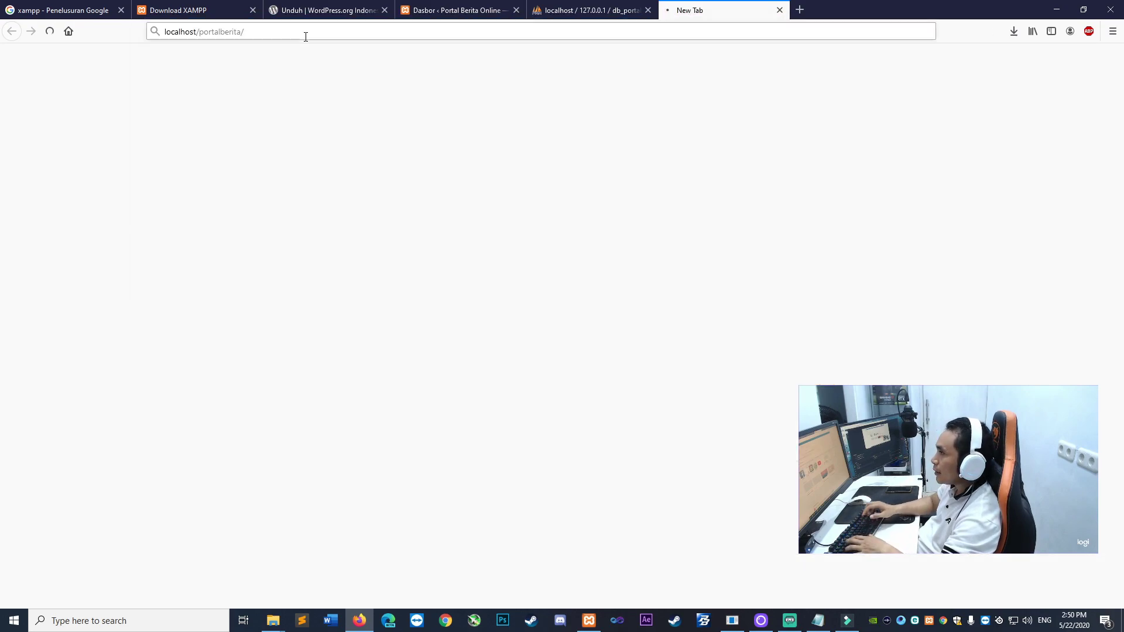
click(456, 10)
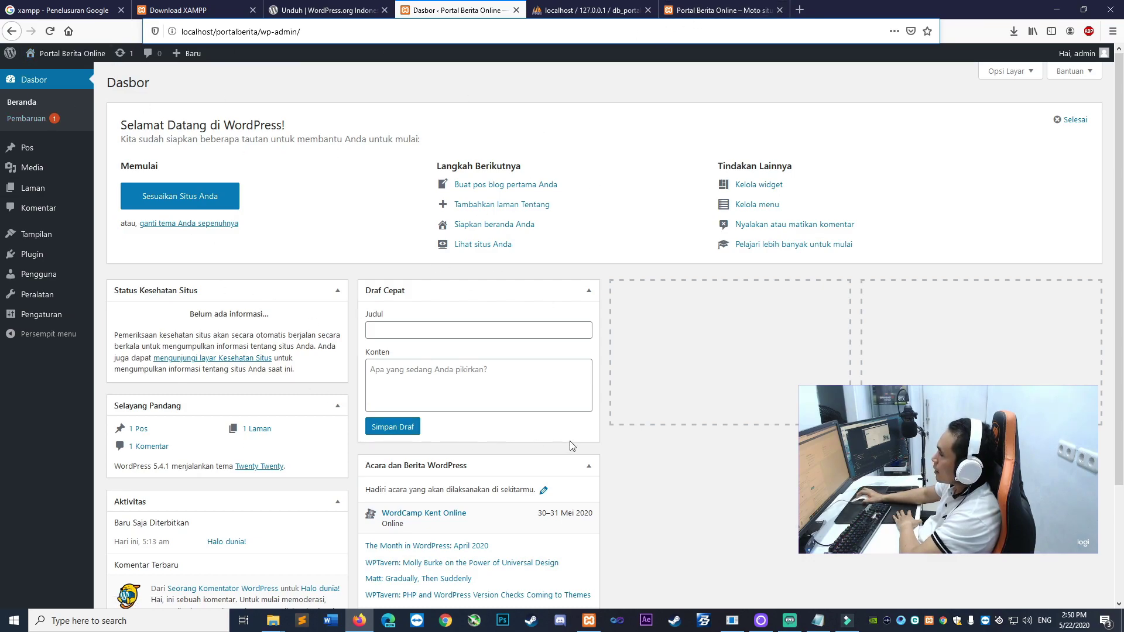
click(724, 10)
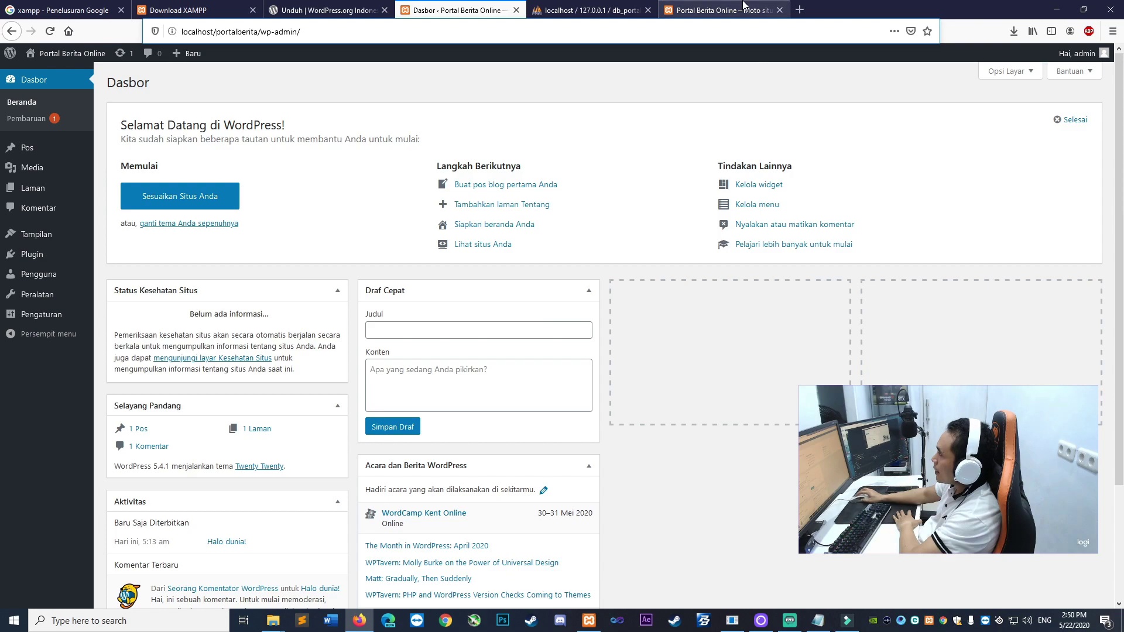